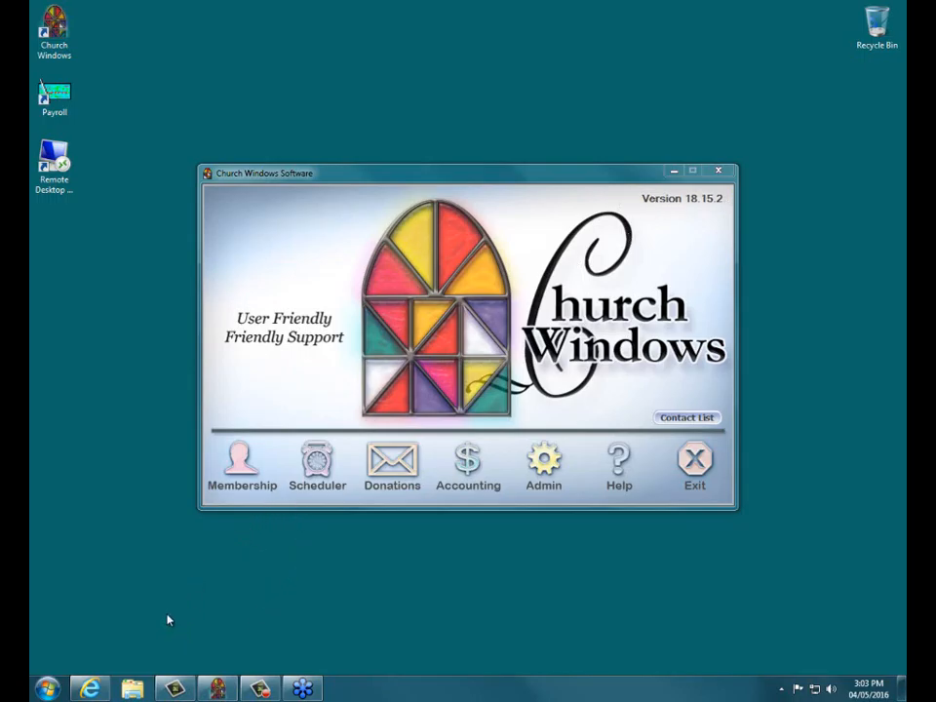
Step: Search the Church Windows blog for NSF articles, then close the browser
left_click(89, 689)
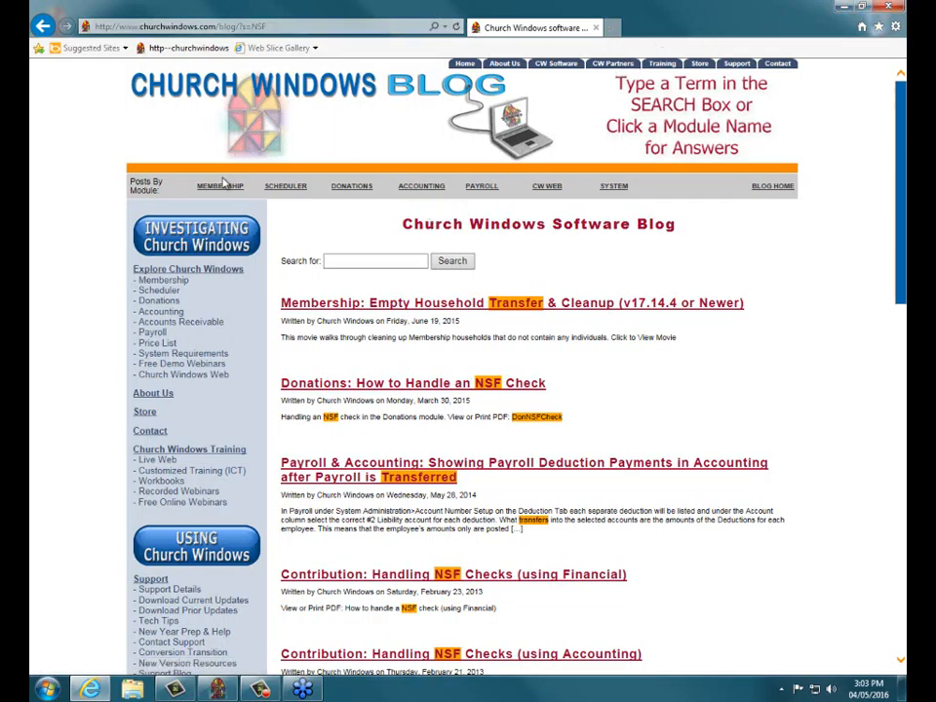
scroll(224, 180, "down", 5)
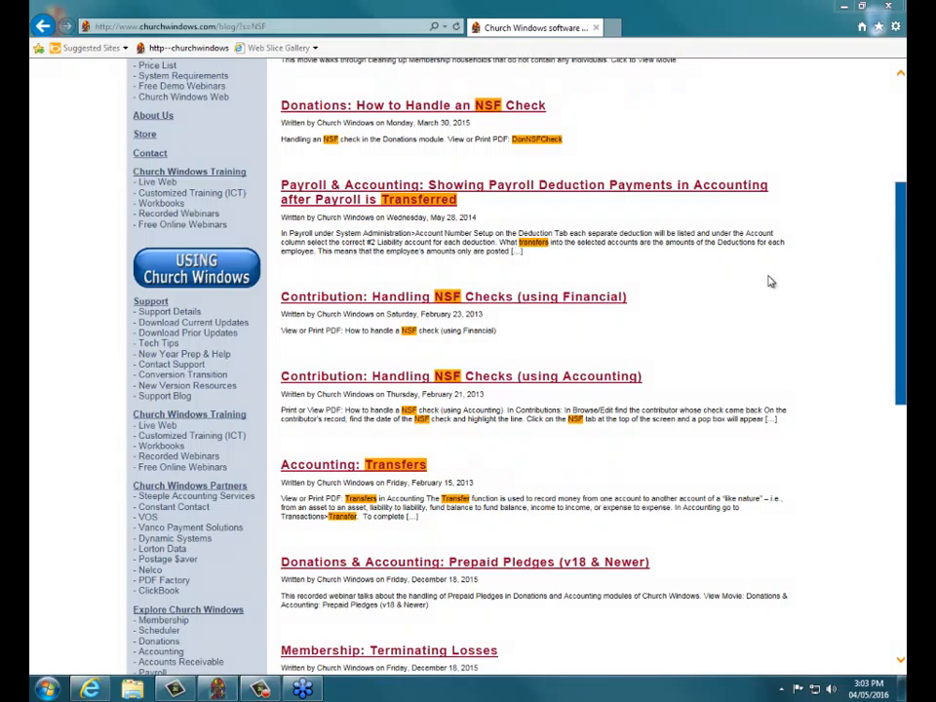
left_click_drag(898, 253, 900, 283)
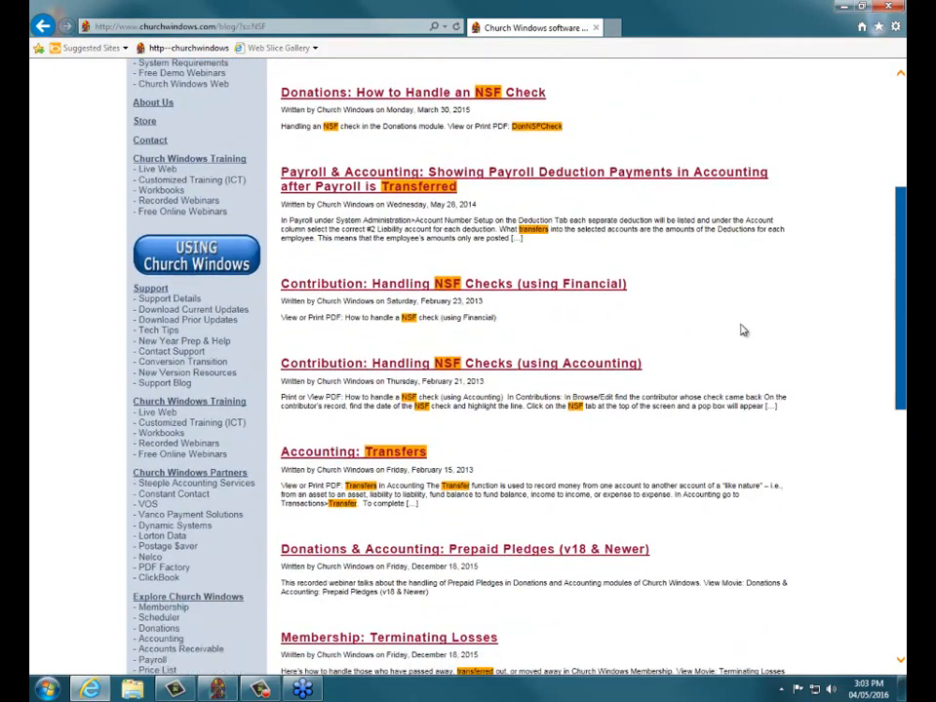
left_click(181, 382)
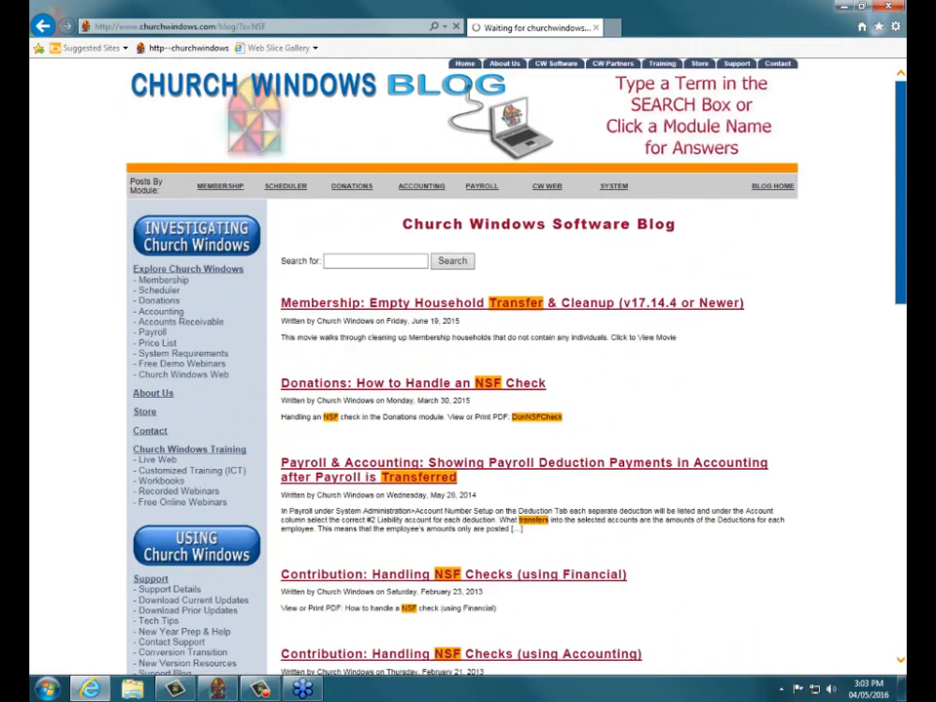
left_click(395, 267)
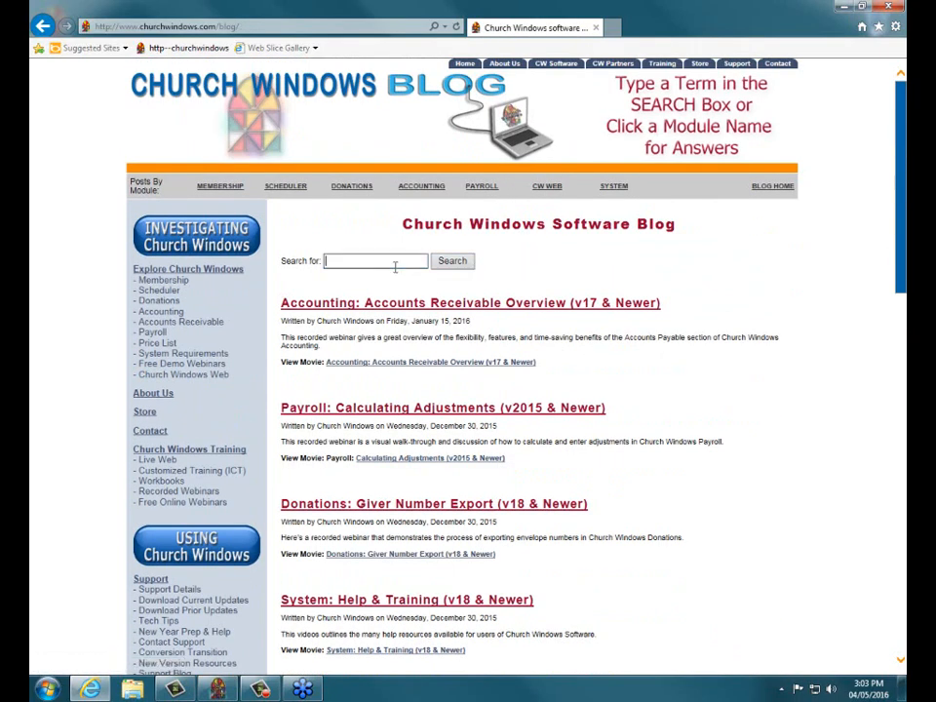
type("NSF")
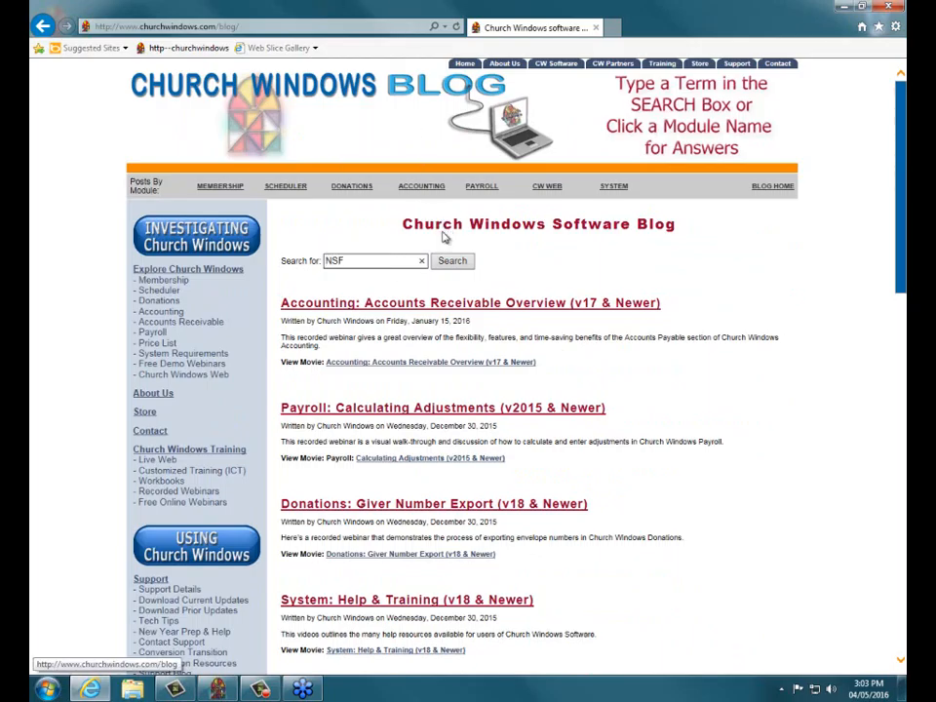
left_click(447, 264)
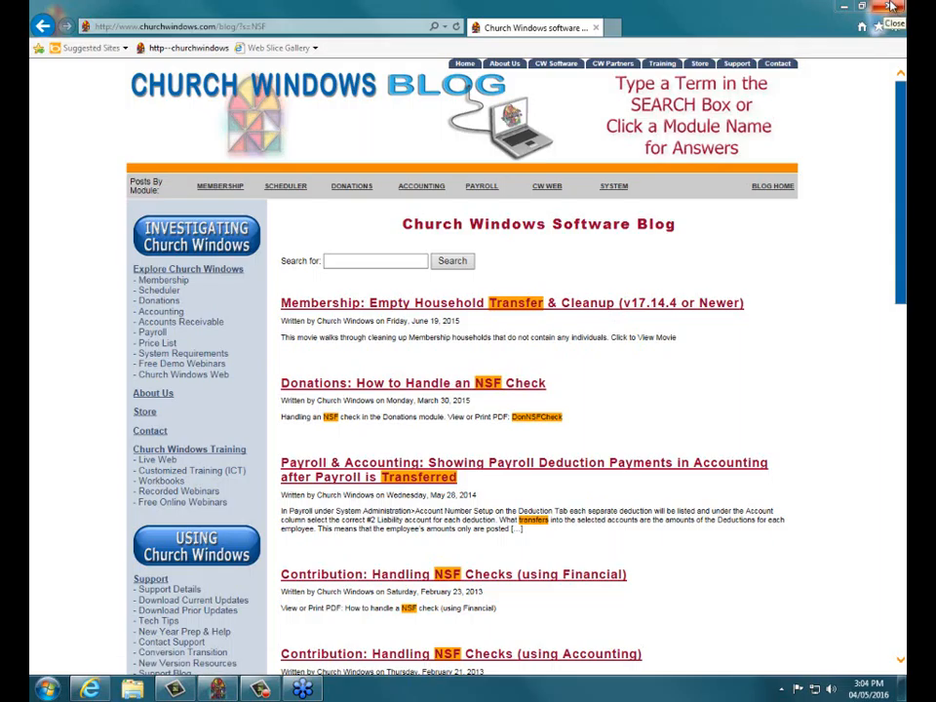
left_click(890, 7)
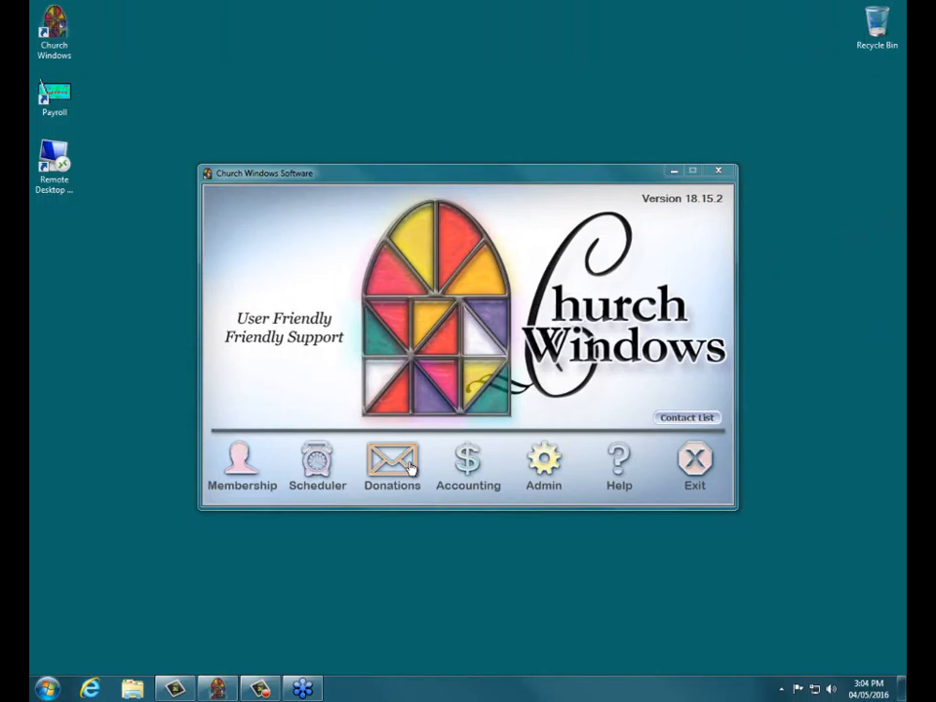
Step: Browse 2016 donations filtered to the giver found by typing 9 in the Giver search
left_click(409, 468)
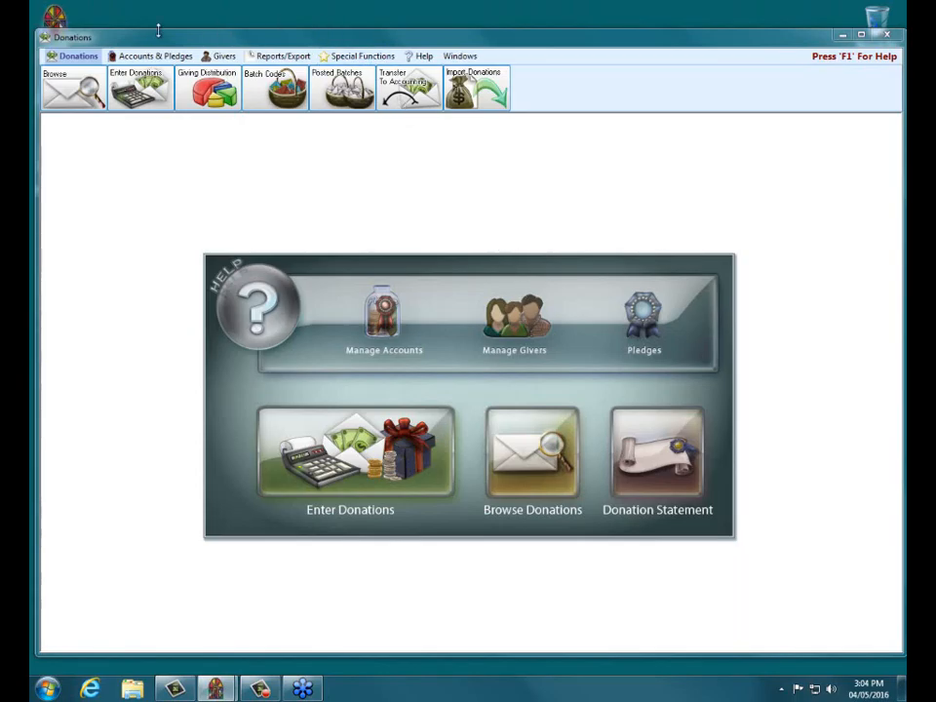
left_click(74, 83)
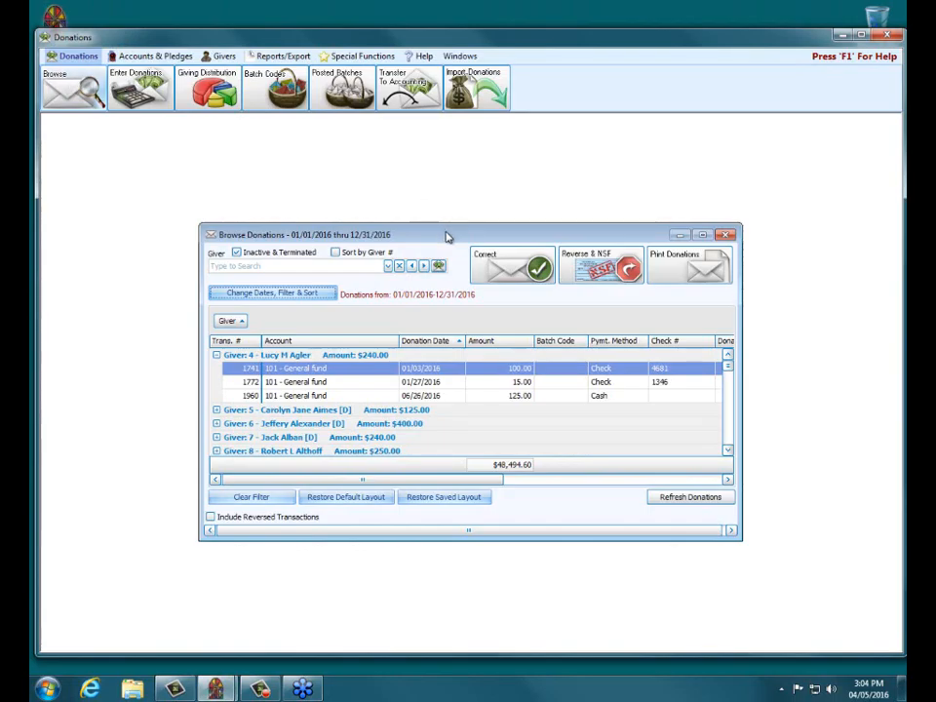
left_click(319, 269)
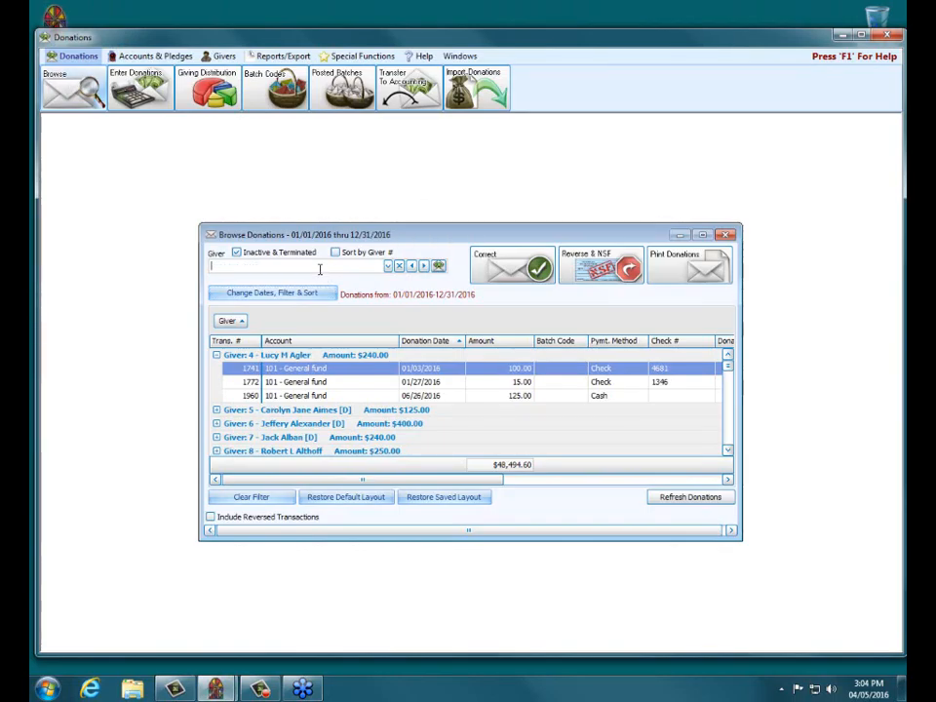
type("9")
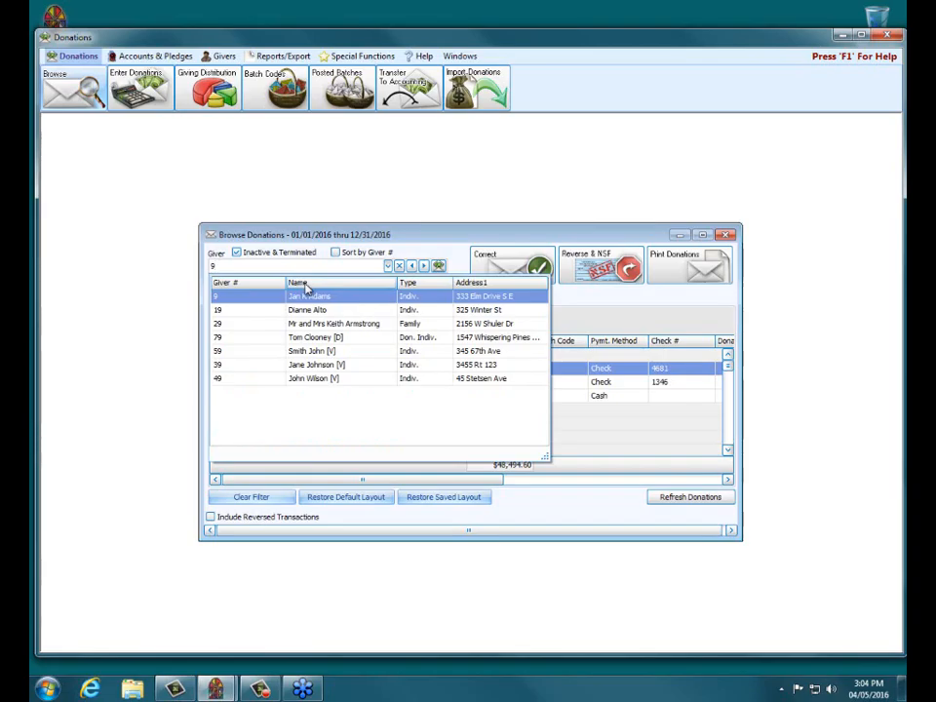
left_click(300, 297)
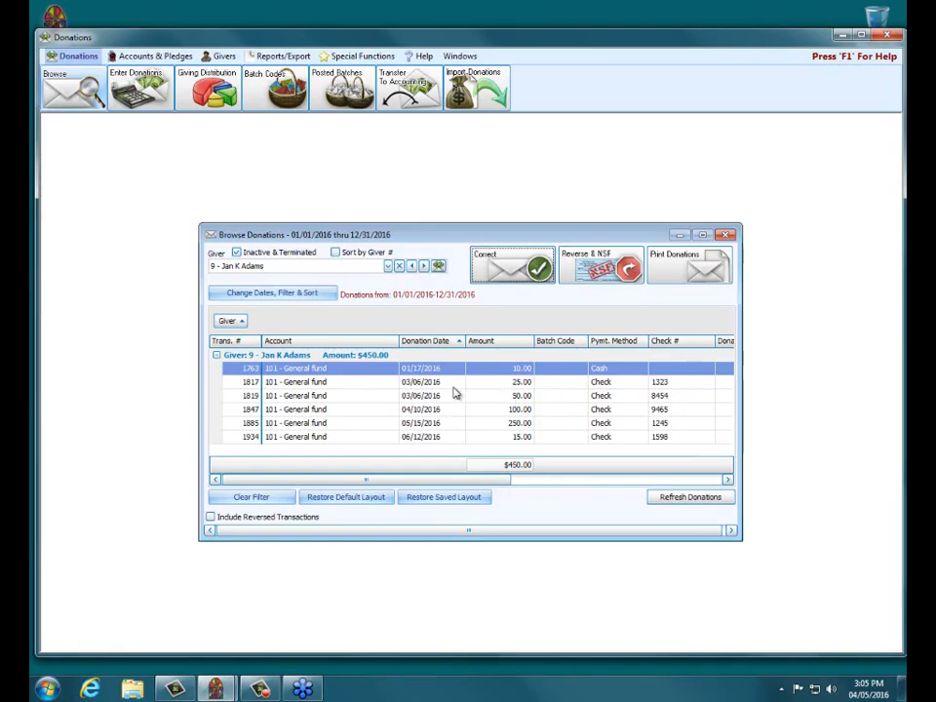
Step: Reverse the $50 donation 1819 from 03/06/2016 due to non-sufficient funds and transfer it to Accounting
left_click(416, 396)
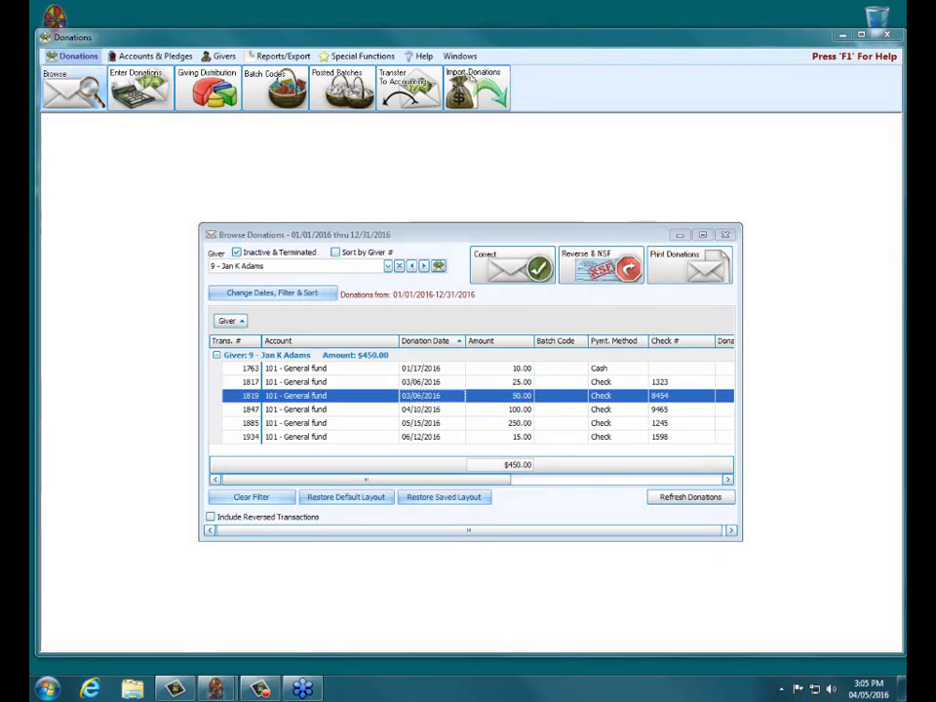
left_click(604, 263)
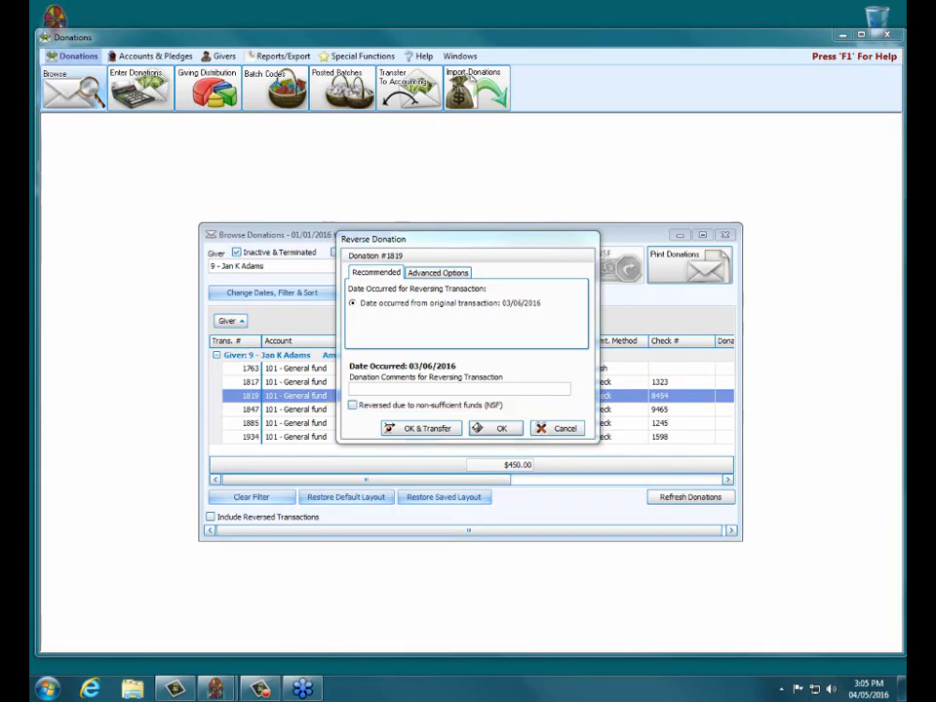
left_click(353, 404)
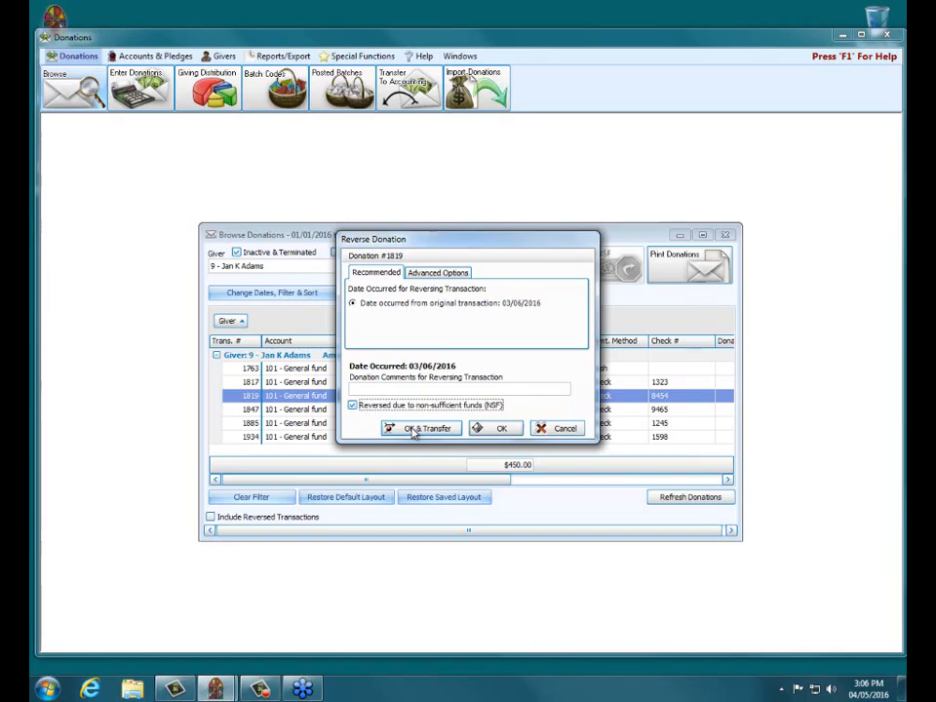
left_click(414, 429)
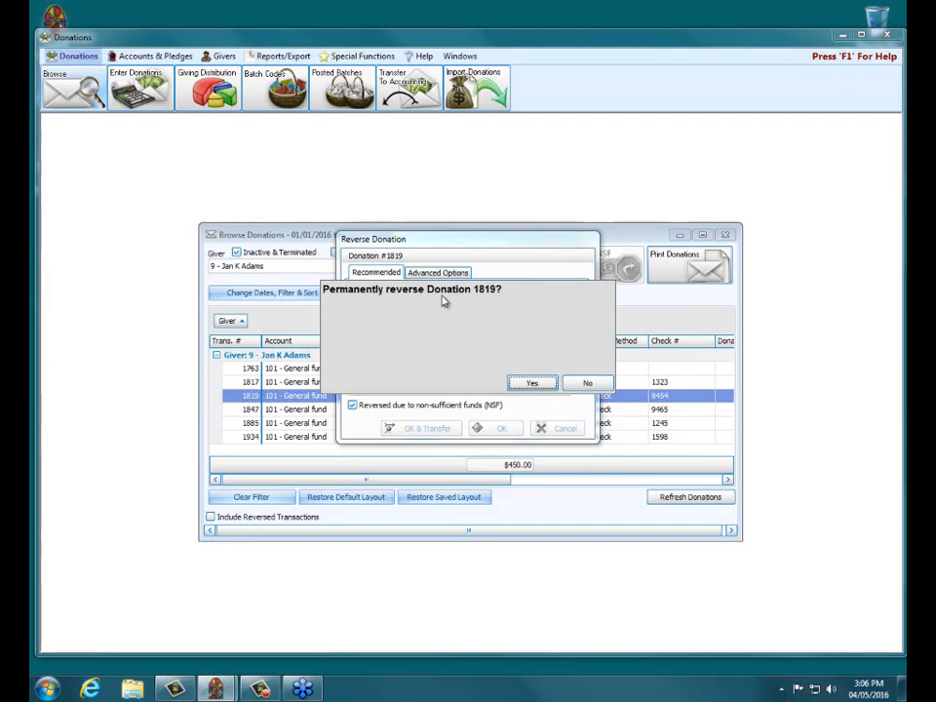
left_click(532, 382)
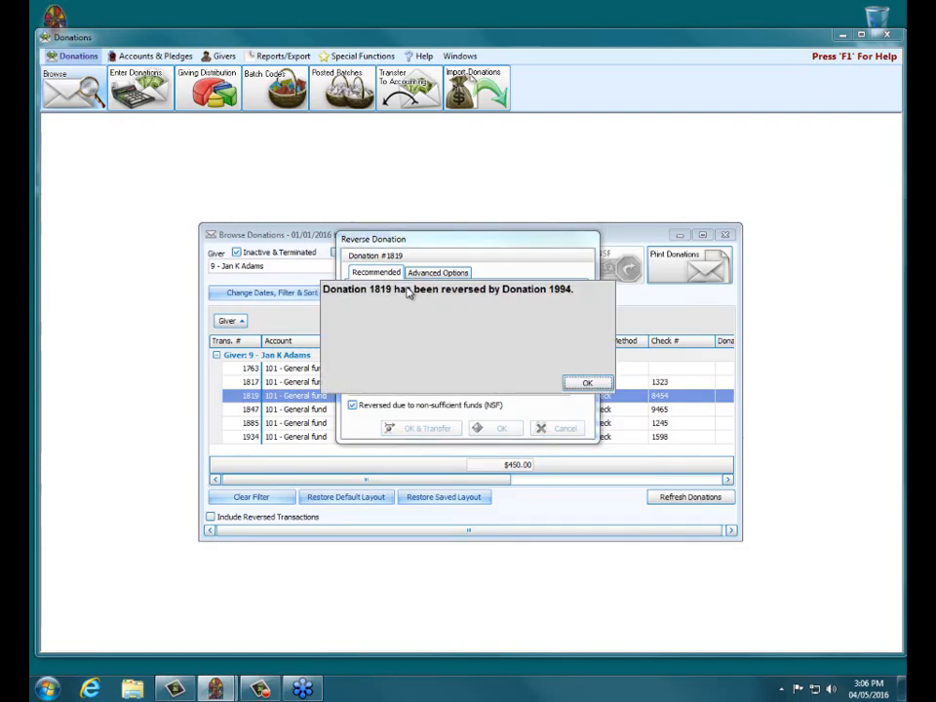
left_click(601, 384)
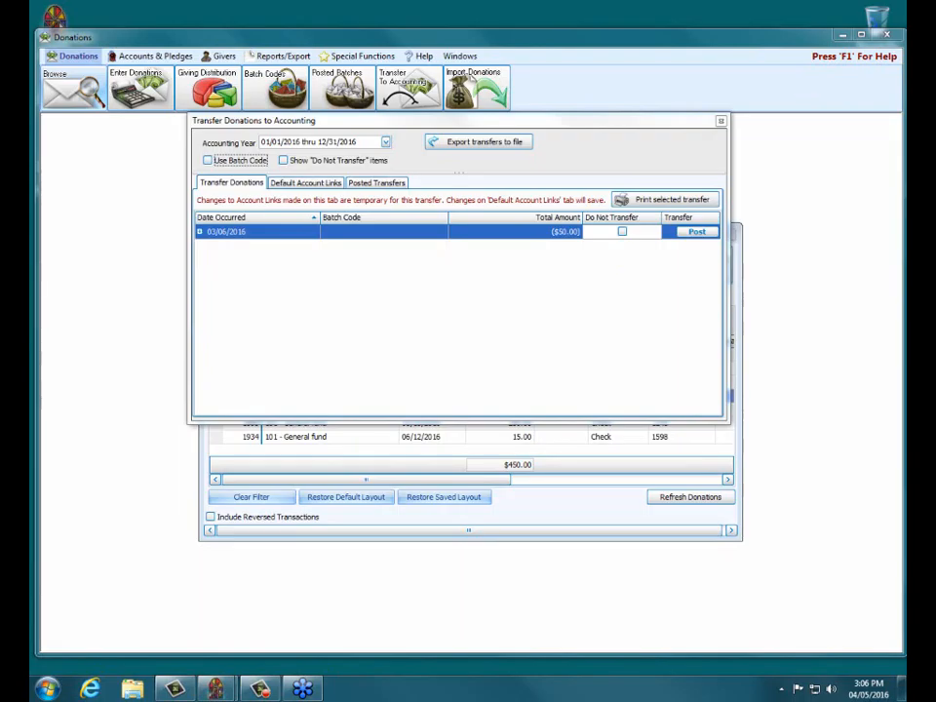
Step: Post the ($50.00) 03/06/2016 reversal to Accounting and close the Transfer Donations window
left_click(210, 231)
left_click(691, 232)
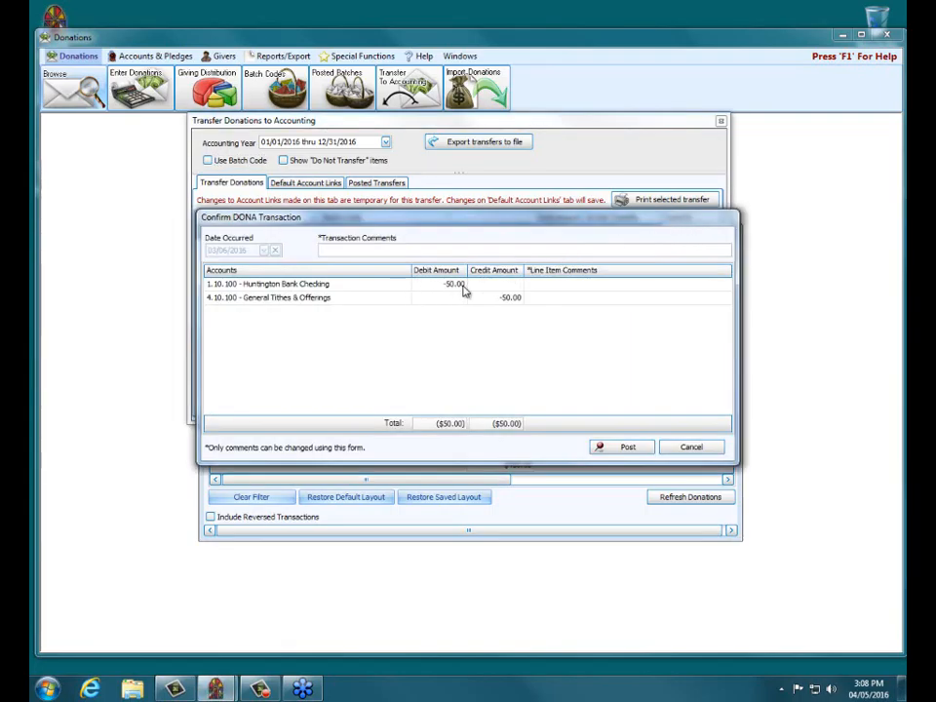
left_click(629, 448)
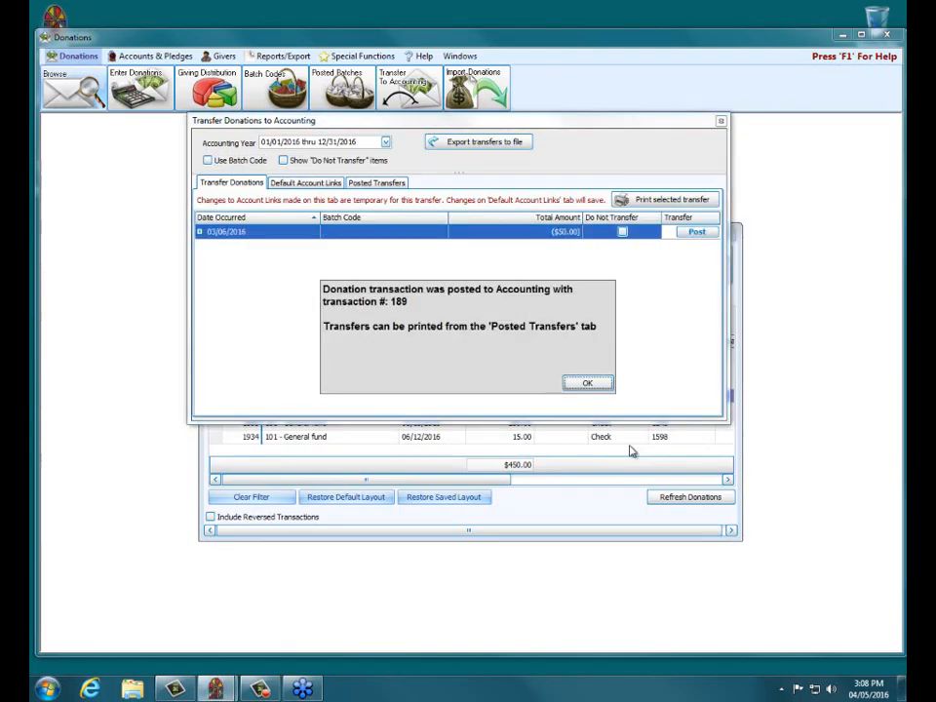
left_click(586, 384)
left_click(719, 123)
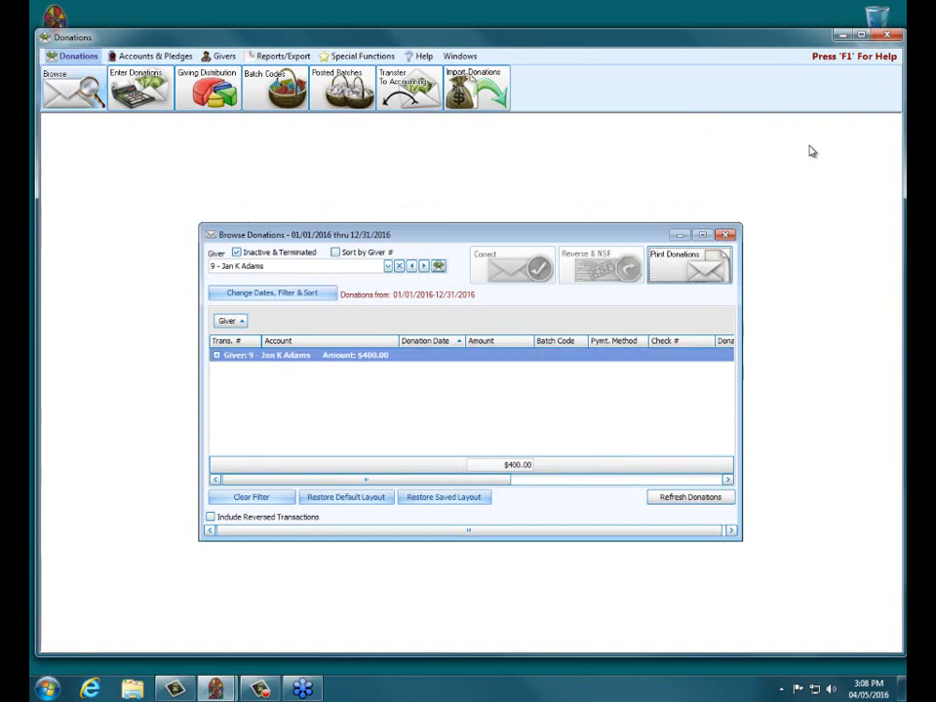
Step: Close Donations and start a Bank Reconciliation for Huntington Bank Checking
left_click(728, 236)
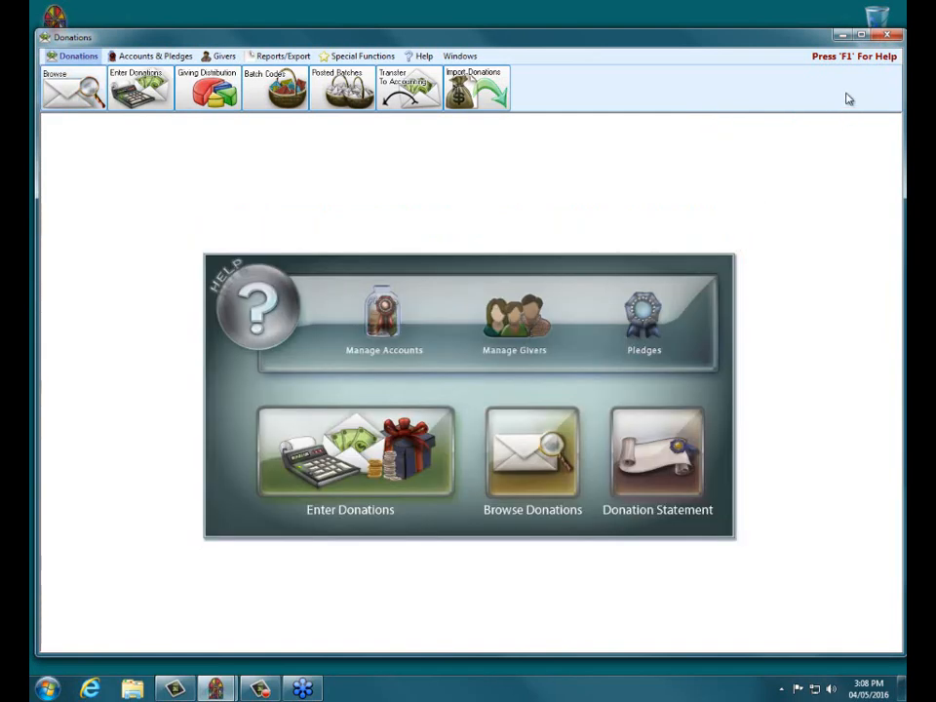
left_click(888, 36)
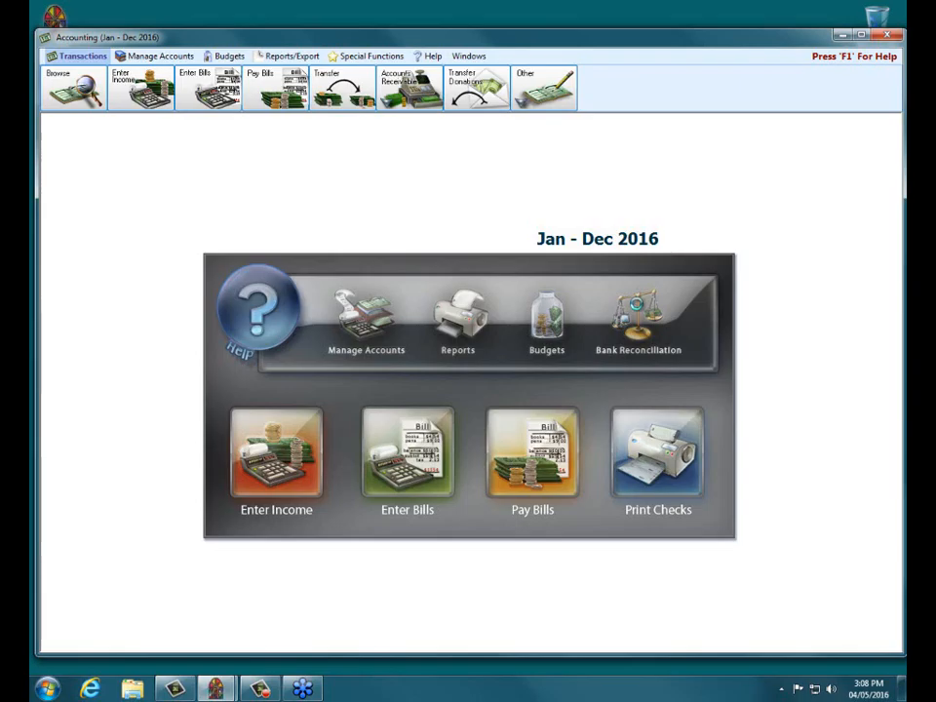
left_click(631, 300)
left_click(441, 307)
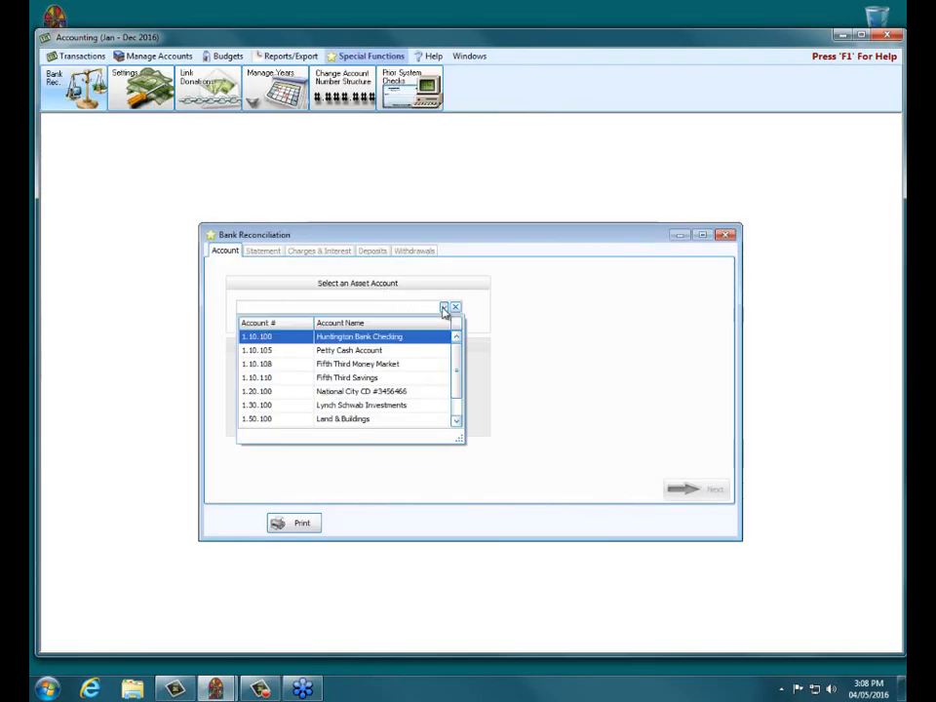
left_click(376, 338)
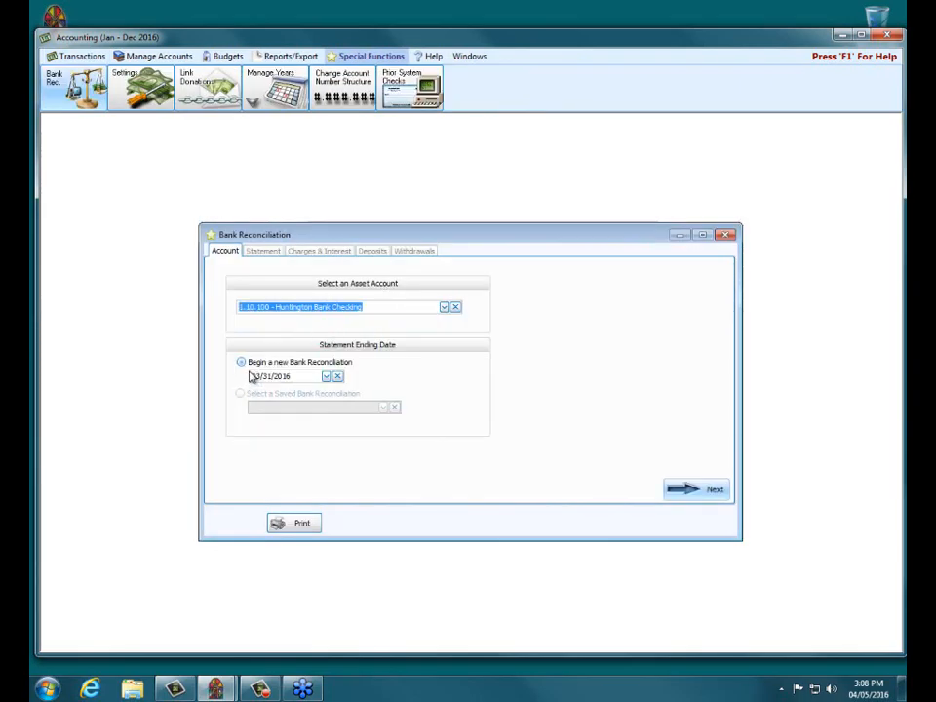
left_click(689, 488)
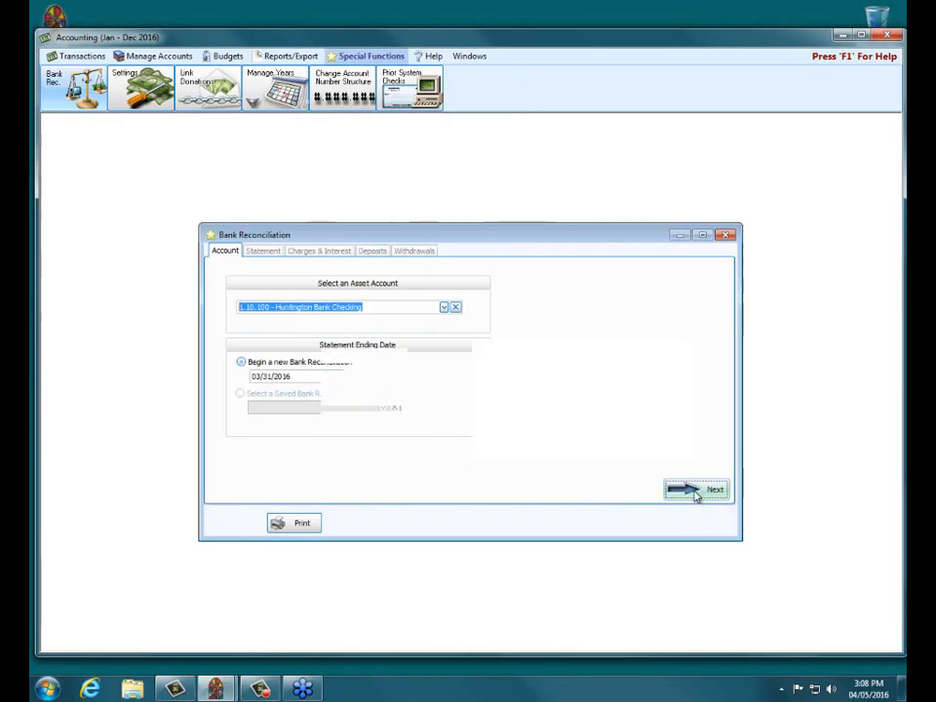
Step: Enter 1.00 for the beginning balance, total deposits, total withdrawals and ending balance
left_click(356, 354)
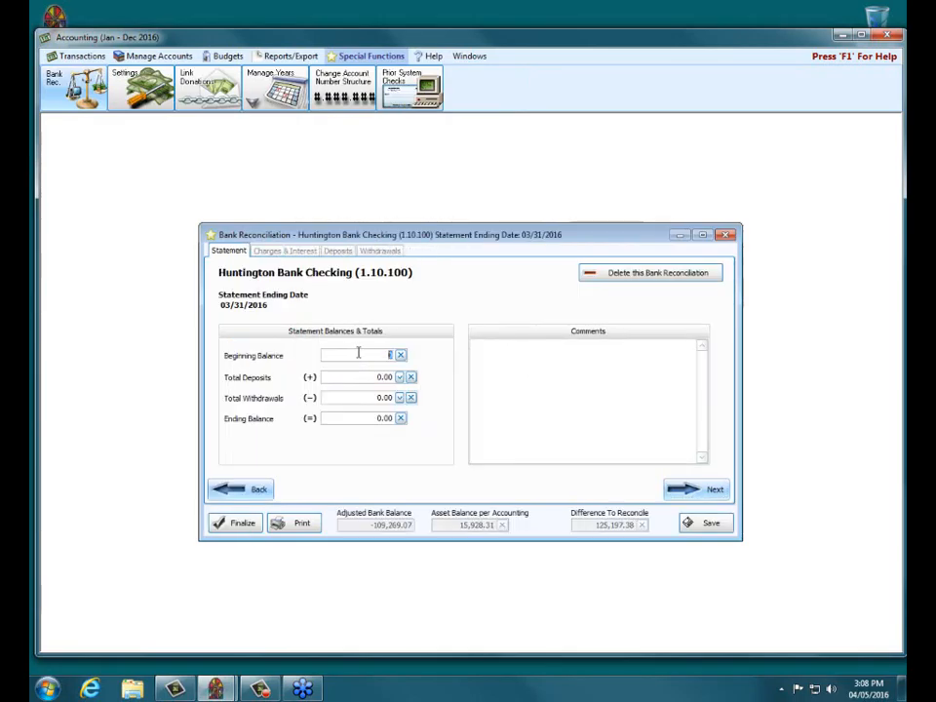
type("1")
key("Tab")
type("1")
key("Tab")
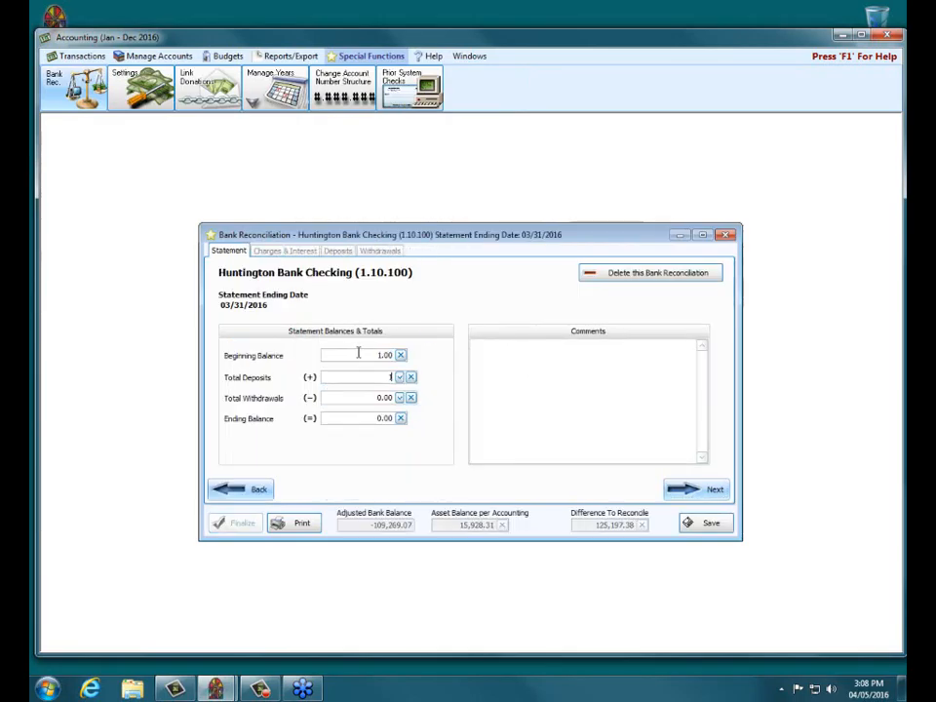
type("1")
key("Tab")
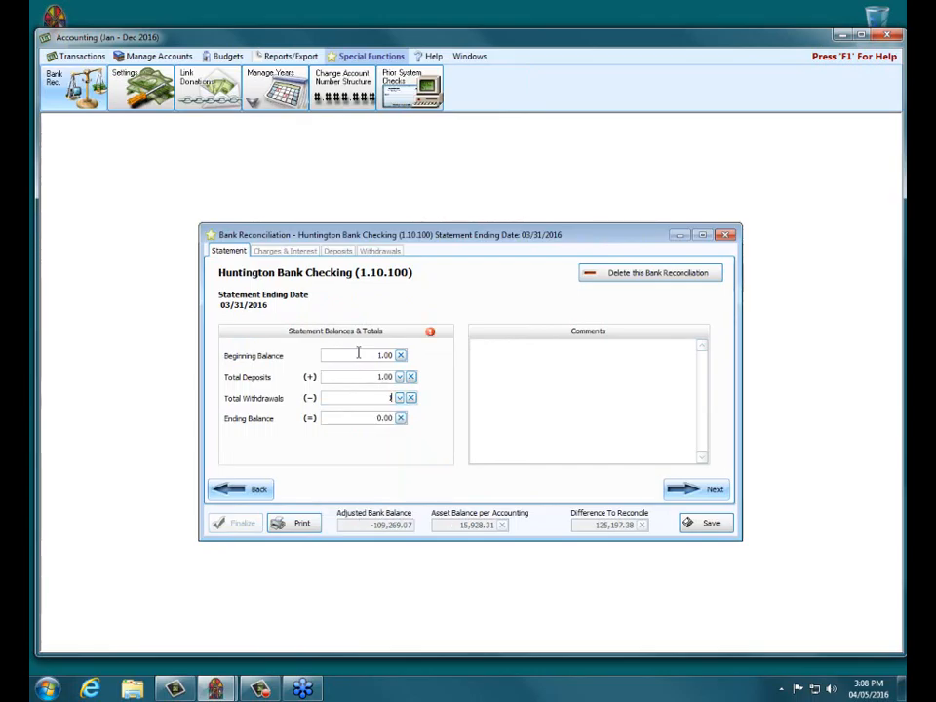
type("1")
Step: Advance to the Deposits list and scroll to find the -50.00 reversal, transaction 189
left_click(707, 491)
left_click(710, 489)
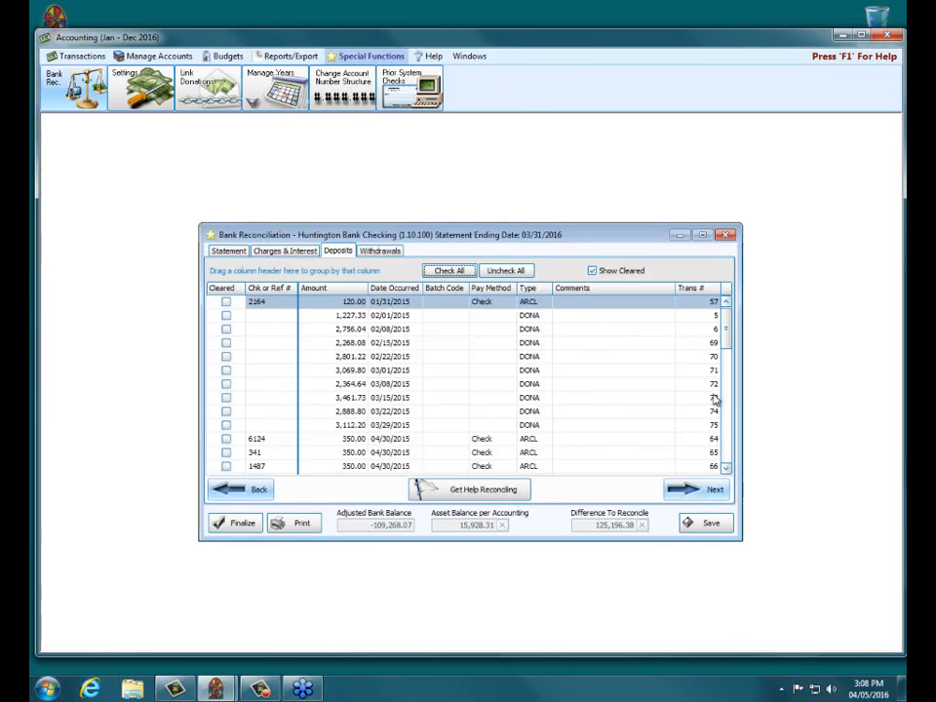
left_click_drag(730, 328, 740, 426)
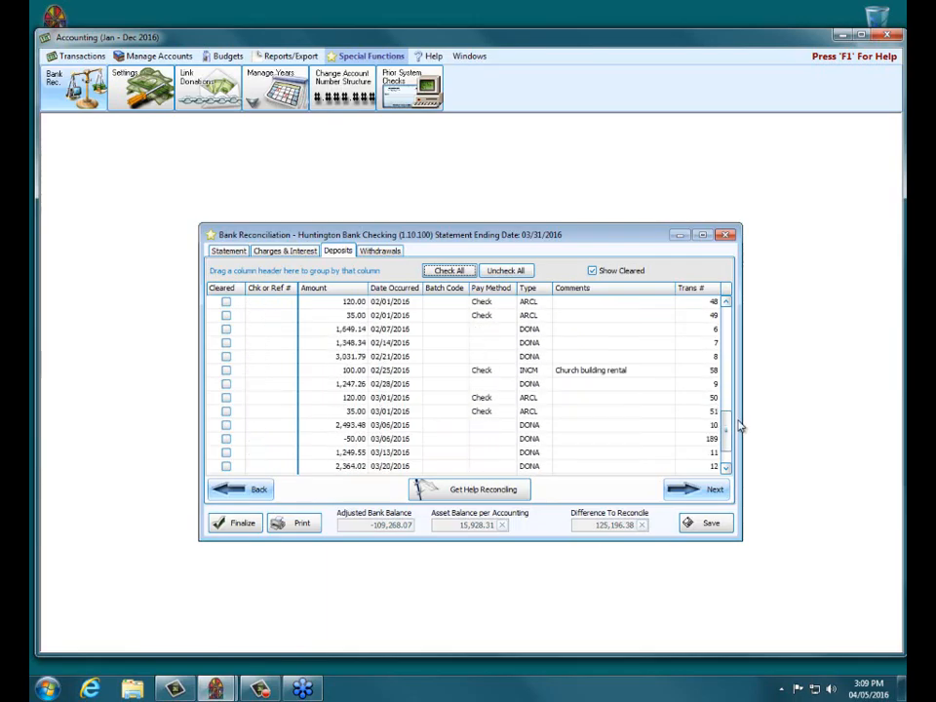
scroll(737, 420, "down", 1)
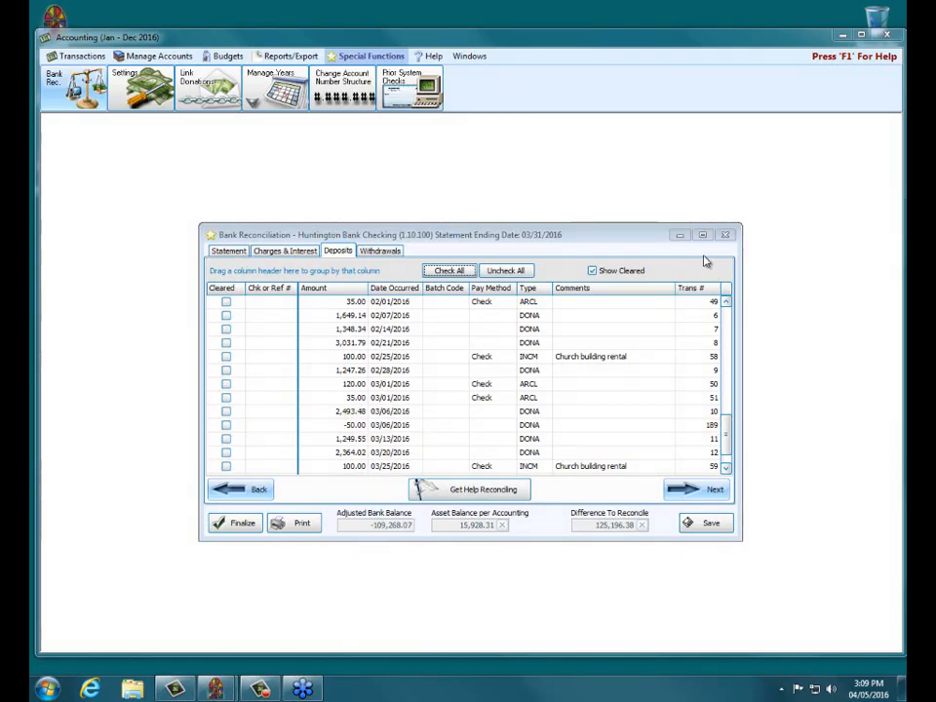
Step: Filter Browse Transactions to transaction numbers 189 through 189 and begin reversing it
left_click(726, 235)
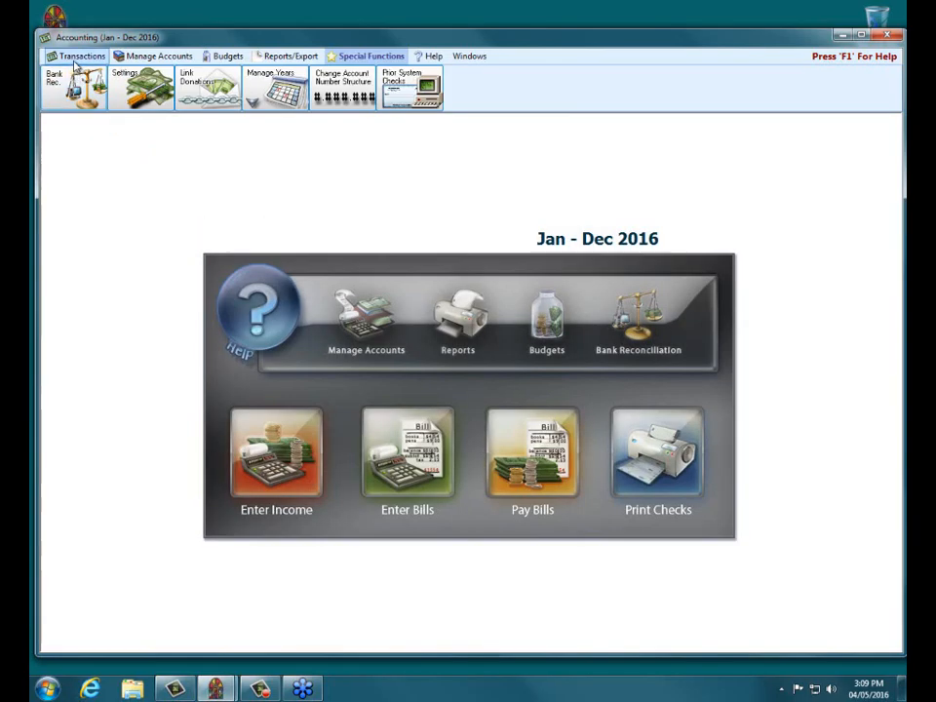
left_click(70, 90)
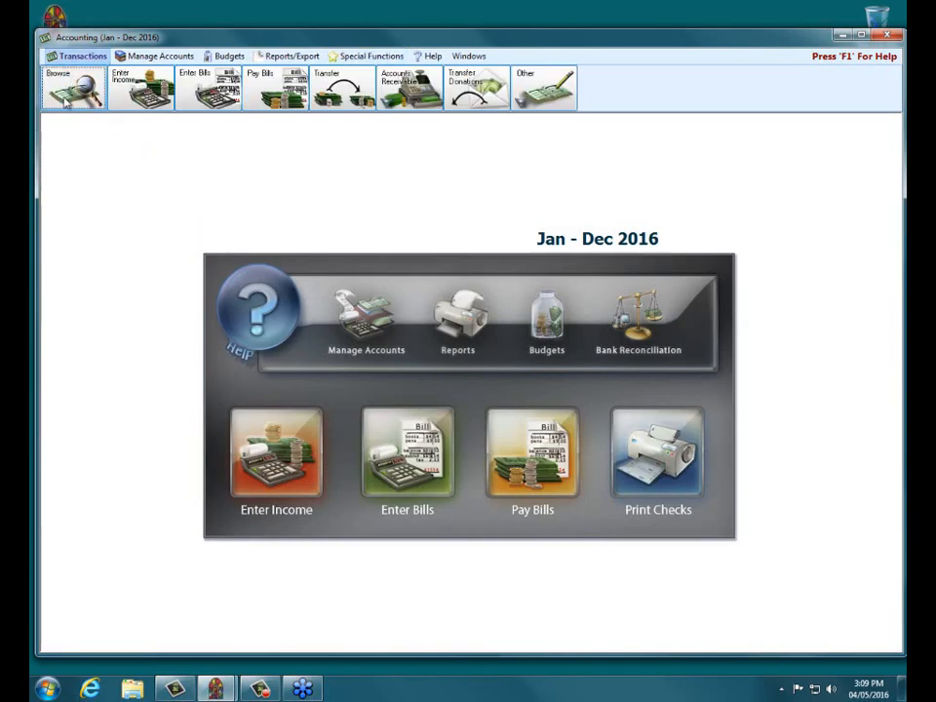
left_click(68, 162)
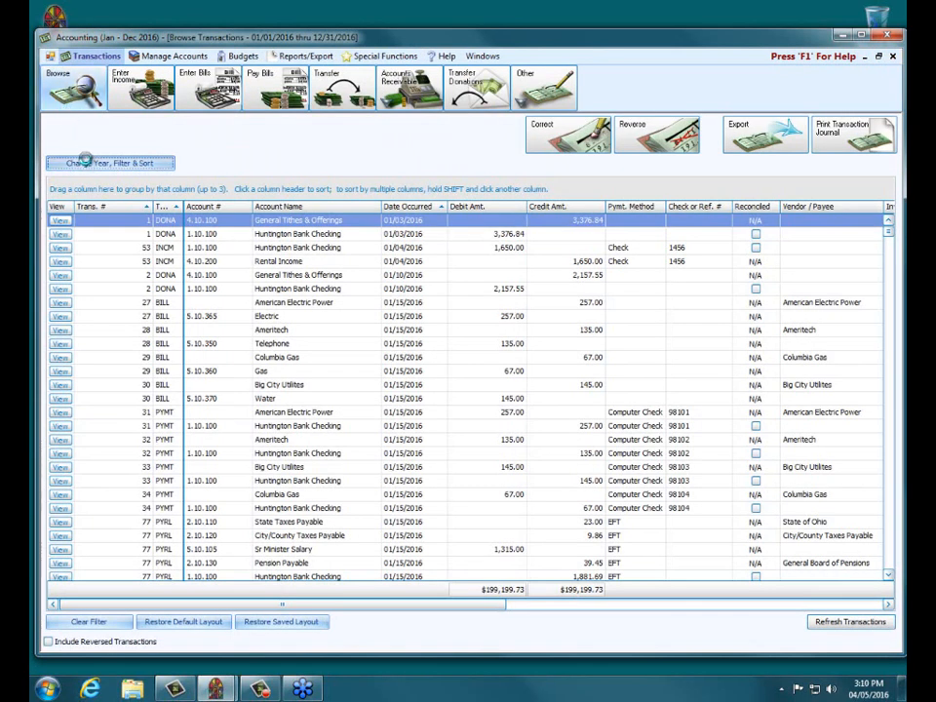
left_click(561, 275)
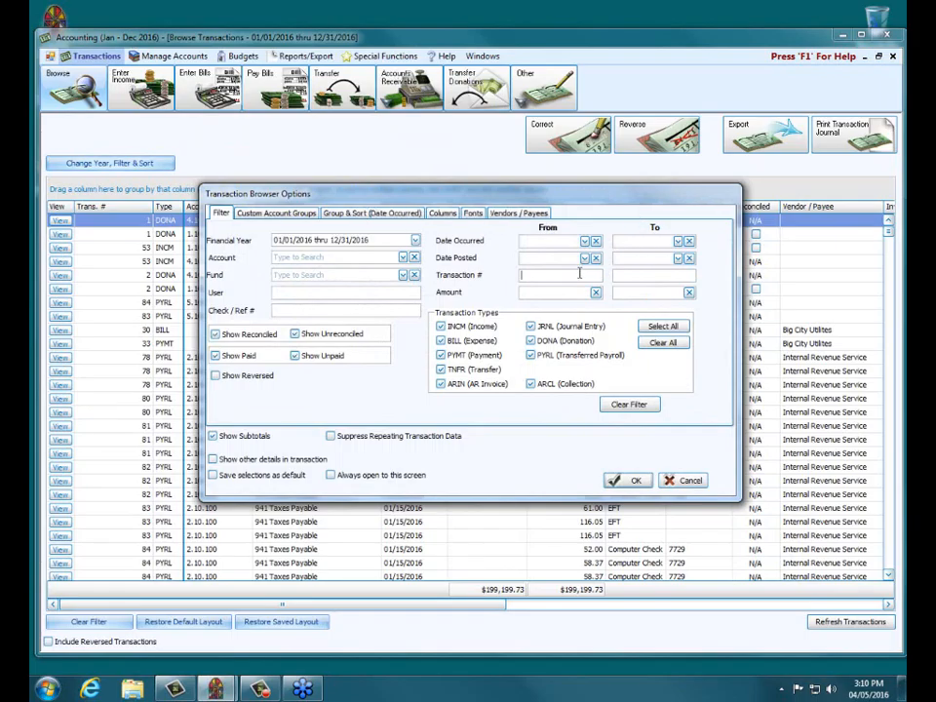
type("189")
left_click(659, 275)
type("189")
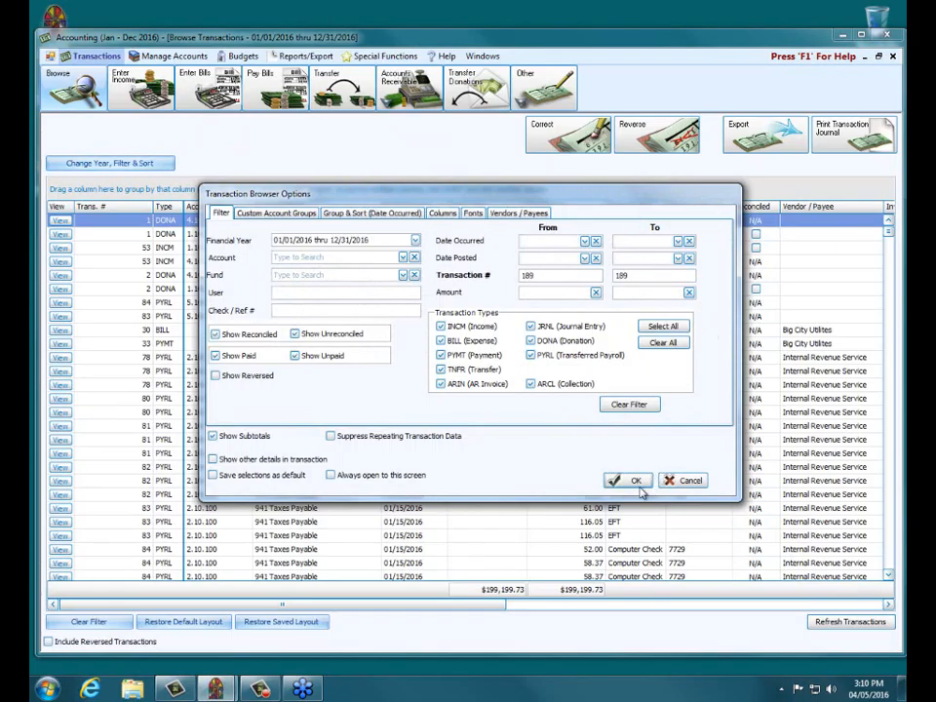
left_click(629, 480)
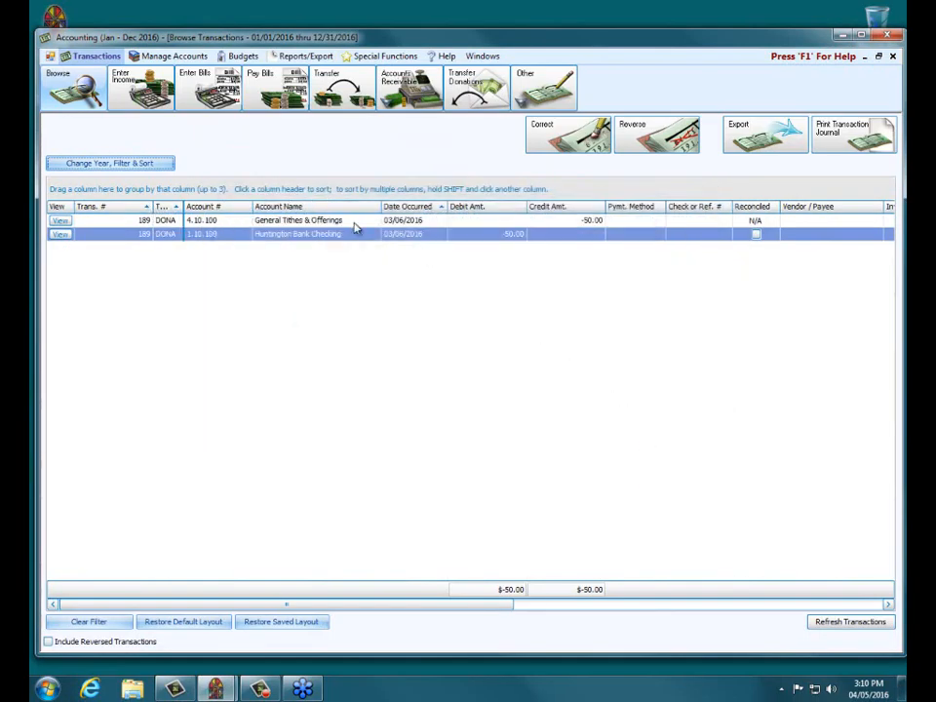
left_click(648, 156)
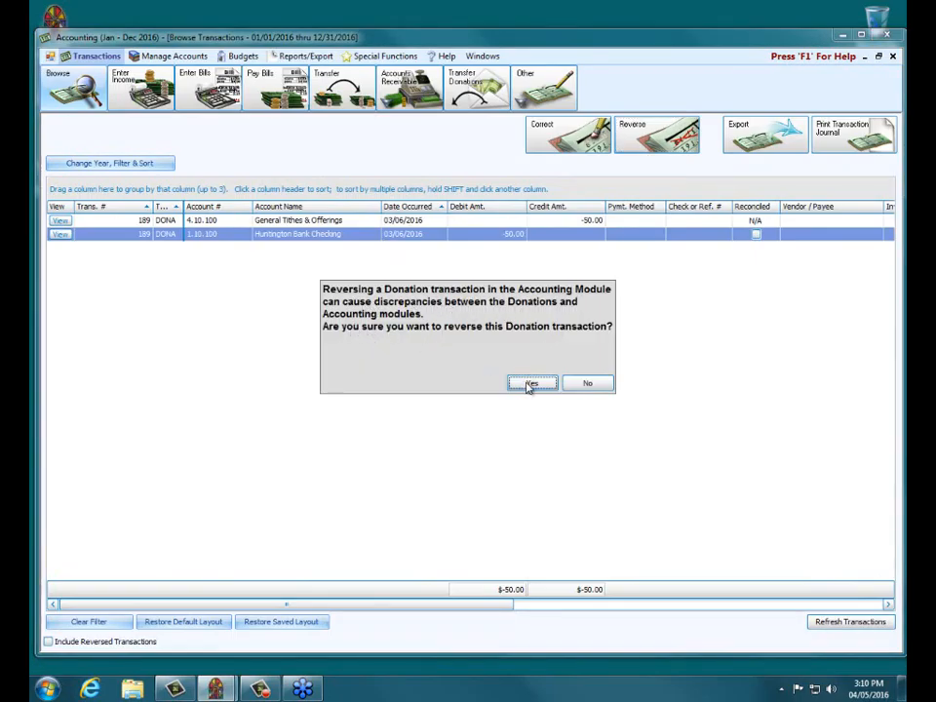
Step: Confirm permanently reversing transaction 189 on its original date, 03/06/2016
left_click(531, 385)
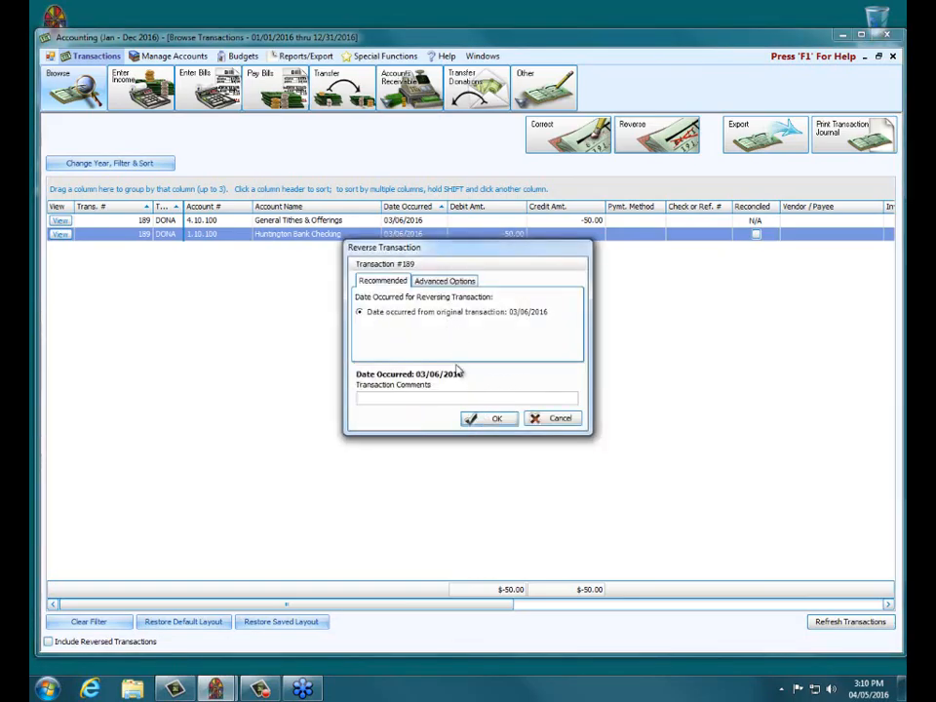
left_click(471, 419)
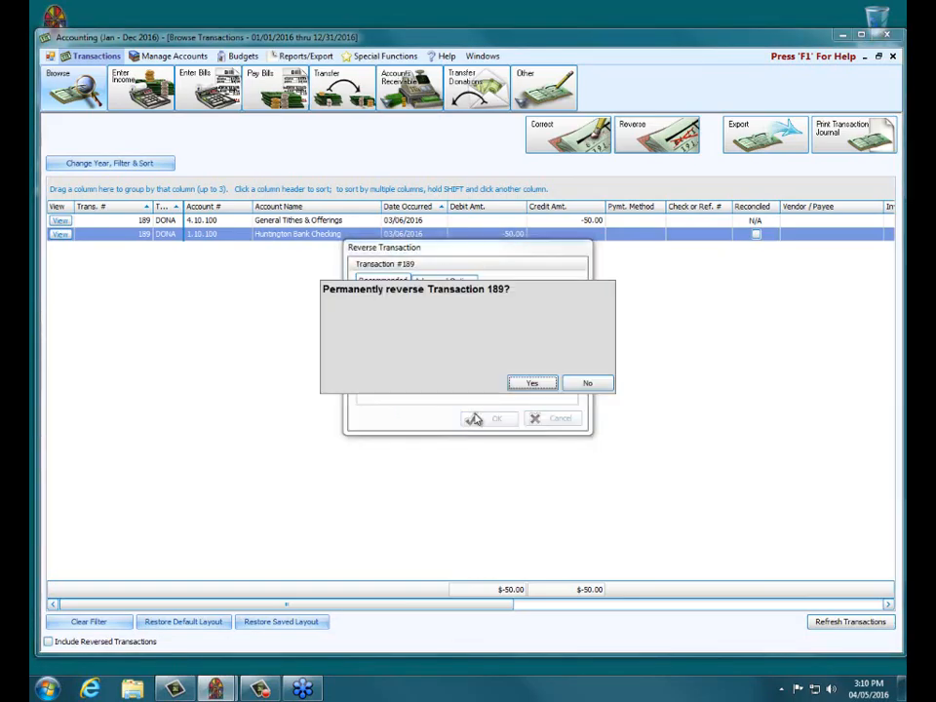
left_click(545, 383)
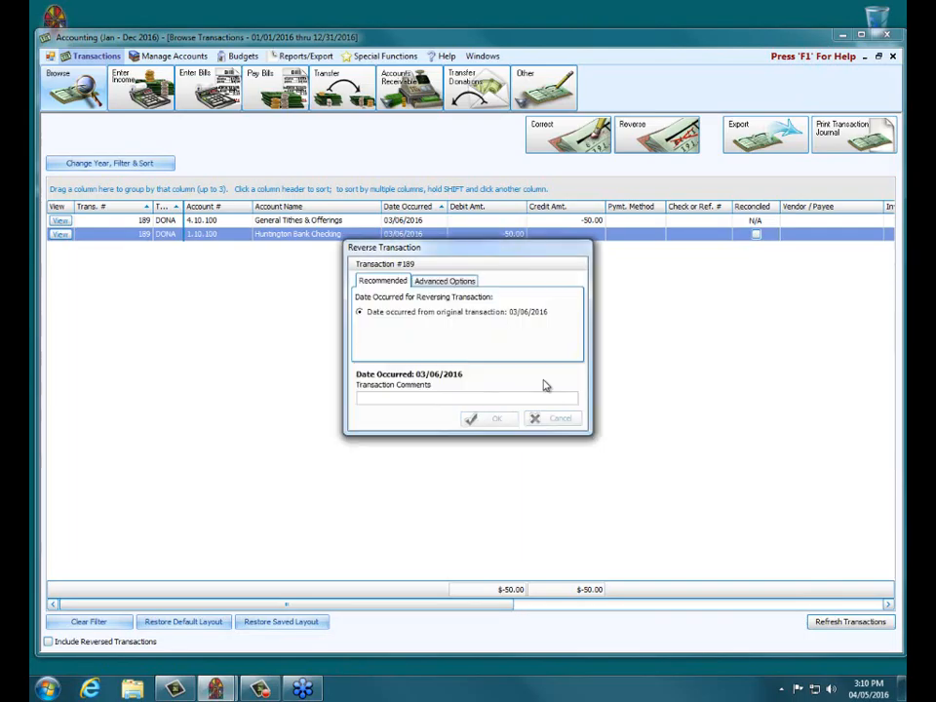
left_click(572, 384)
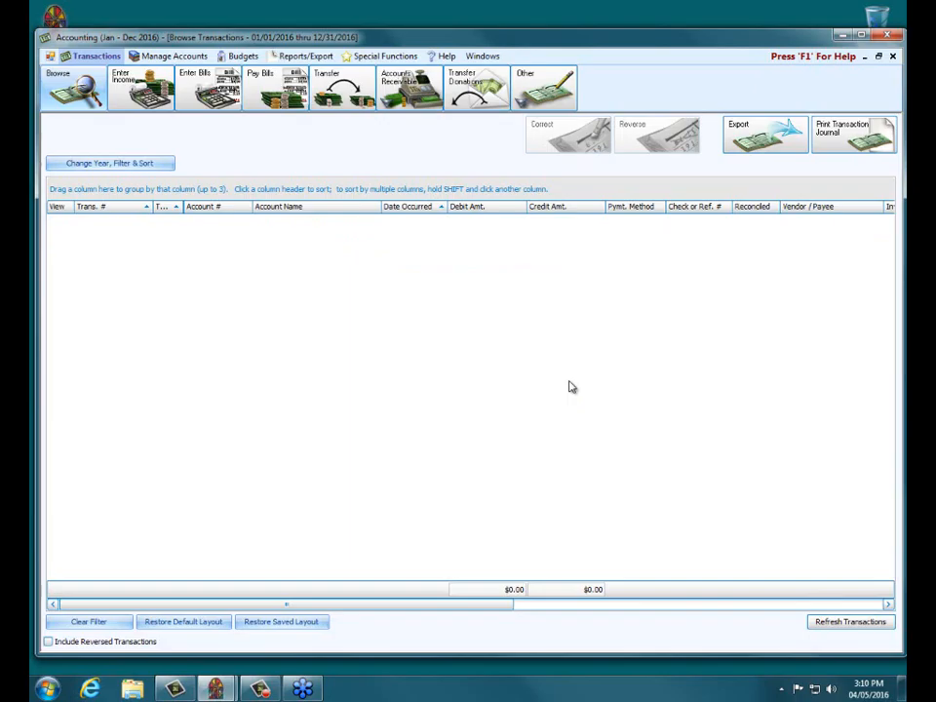
Step: Enable Show Reversed in Filter & Sort so transaction 189's reversed rows reappear
left_click(148, 168)
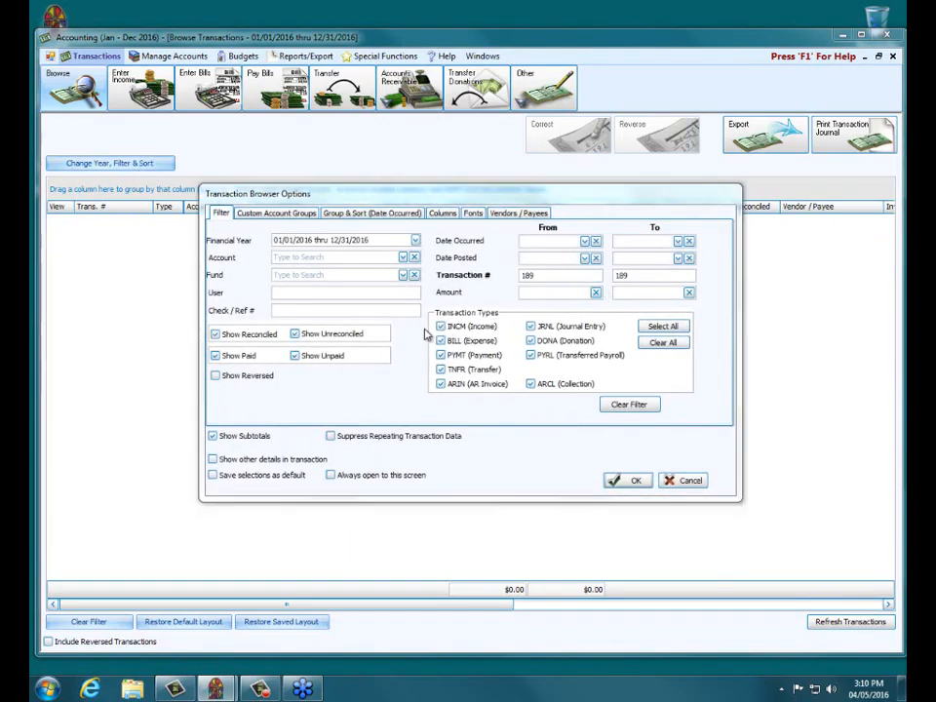
left_click(215, 376)
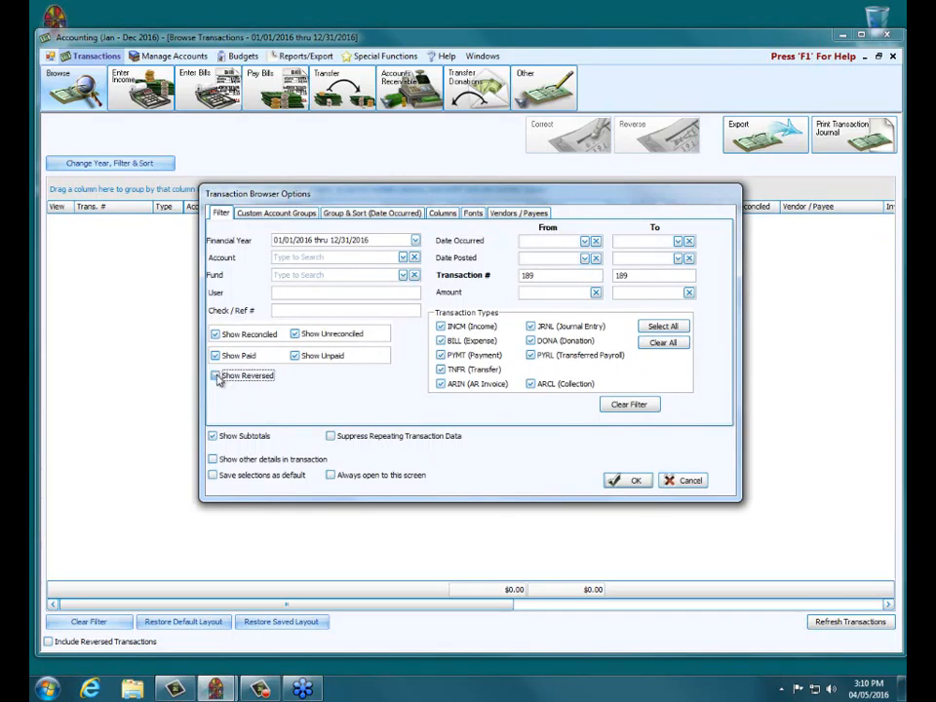
left_click(624, 479)
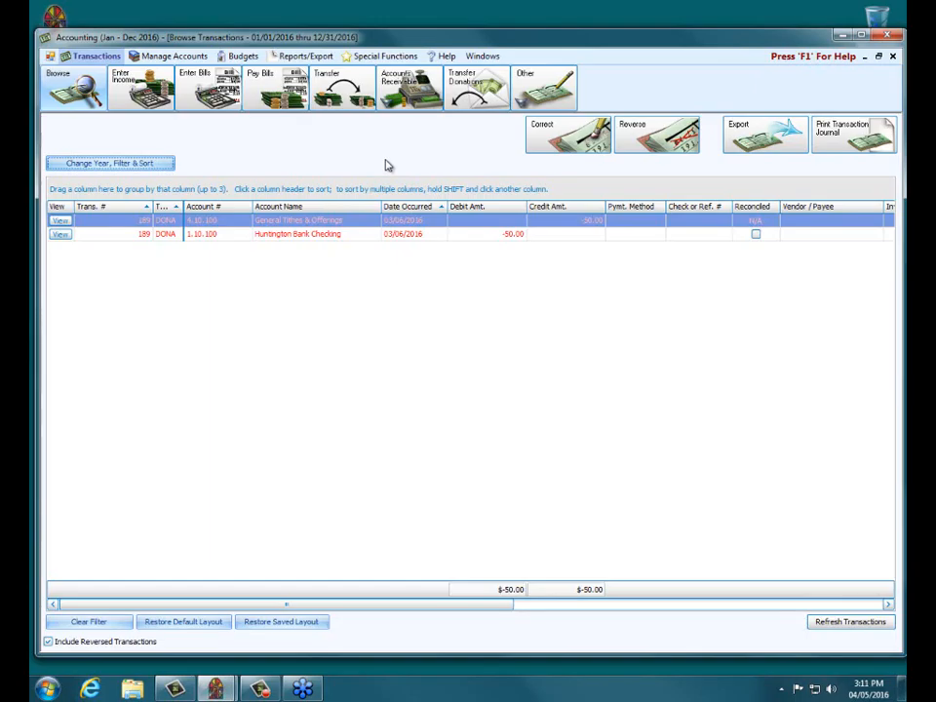
Step: Close the transaction browser and choose Other > Adjust Asset (Deposit Correction, NSF's) for a blank form
left_click(893, 57)
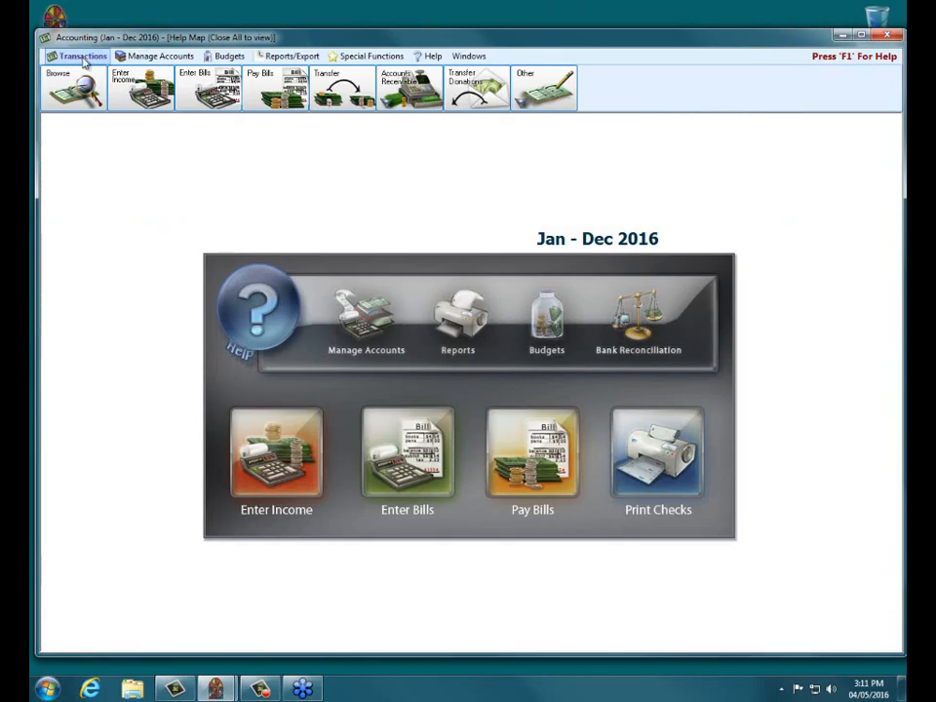
left_click(564, 96)
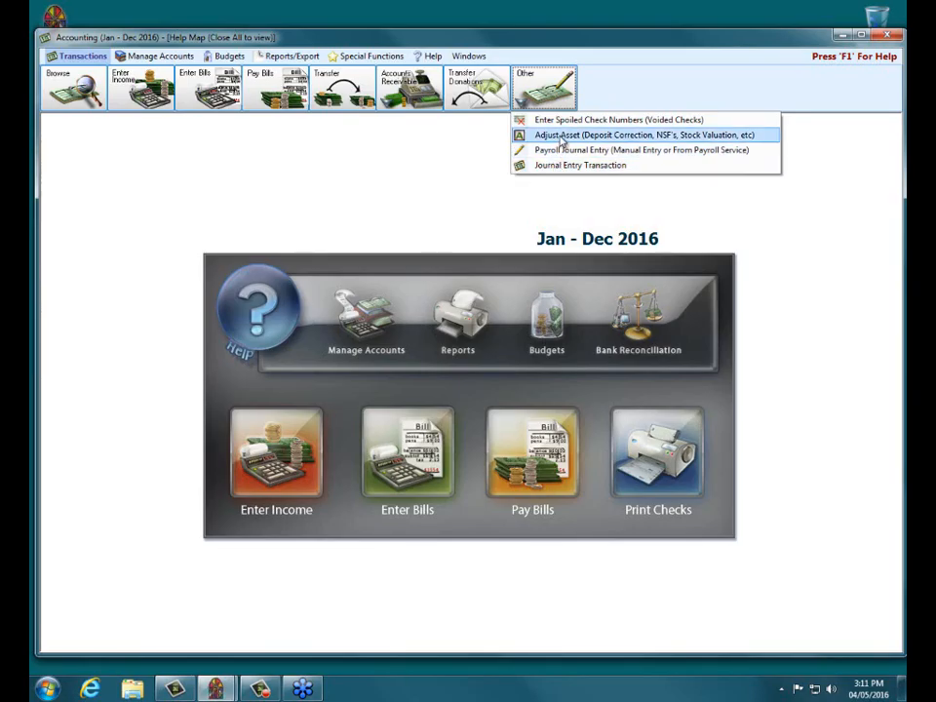
left_click(562, 136)
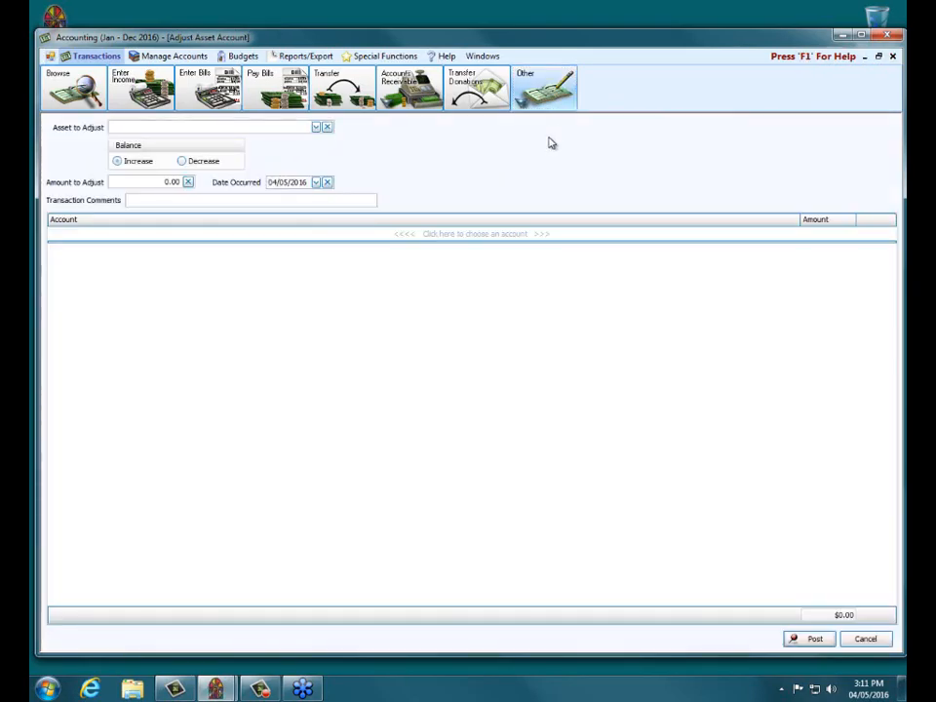
Step: Set the adjustment to decrease 1.10.100 Huntington Bank Checking by 50
left_click(315, 126)
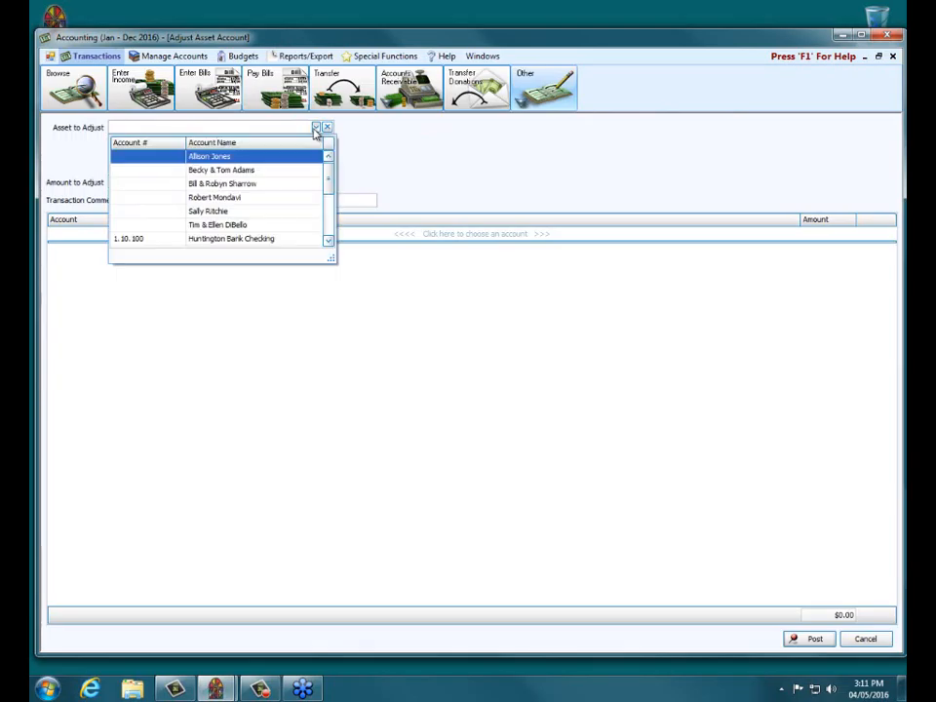
left_click(262, 239)
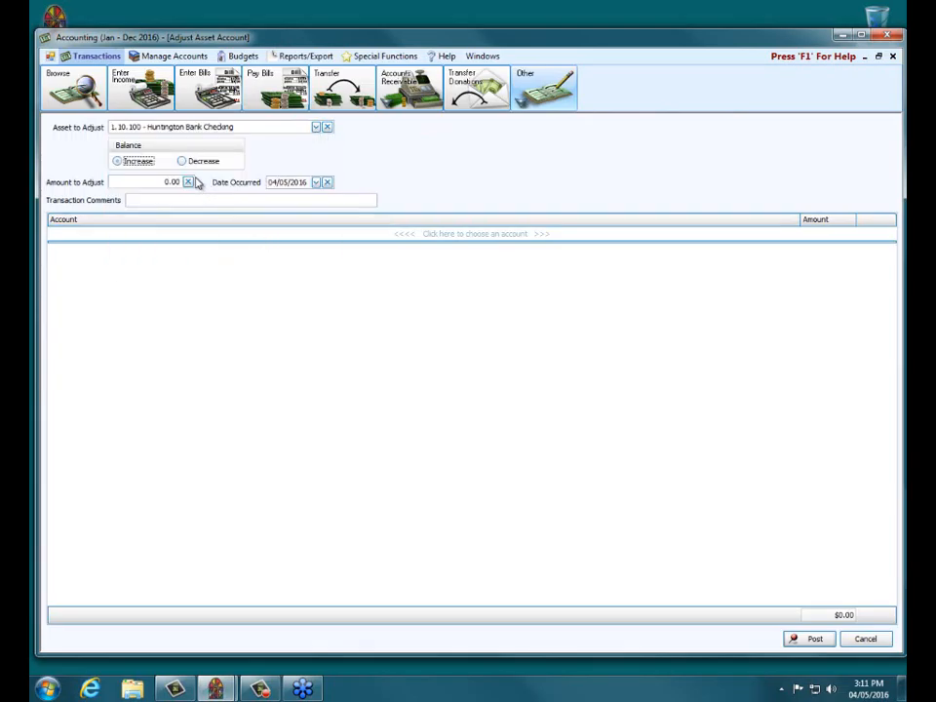
left_click(183, 162)
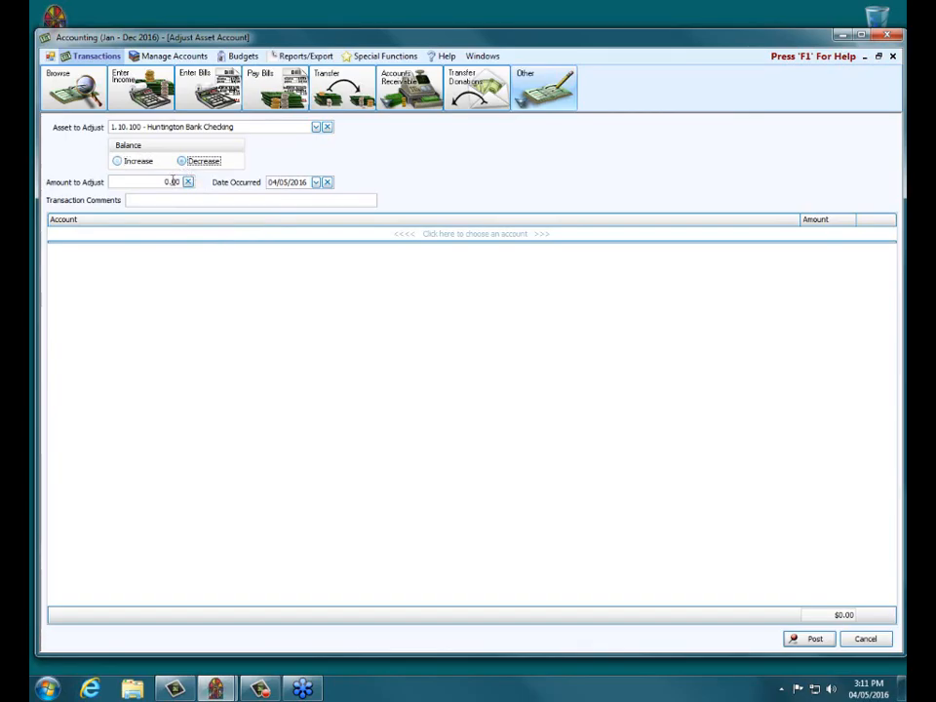
left_click(176, 182)
type("50")
Step: Date the adjustment 03/11/2016 using the calendar
left_click(286, 183)
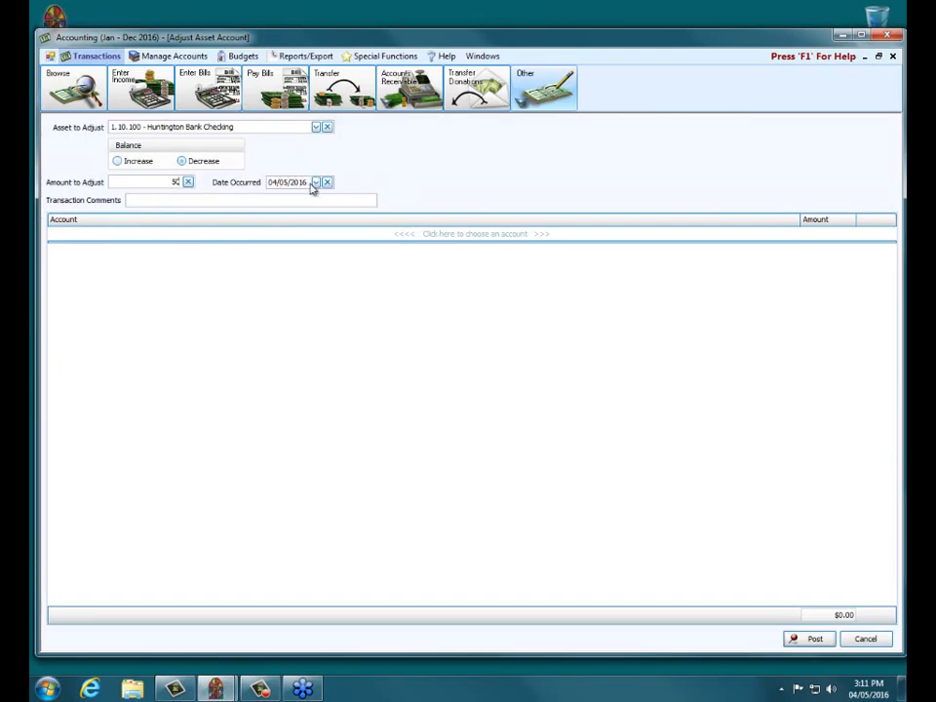
left_click(315, 184)
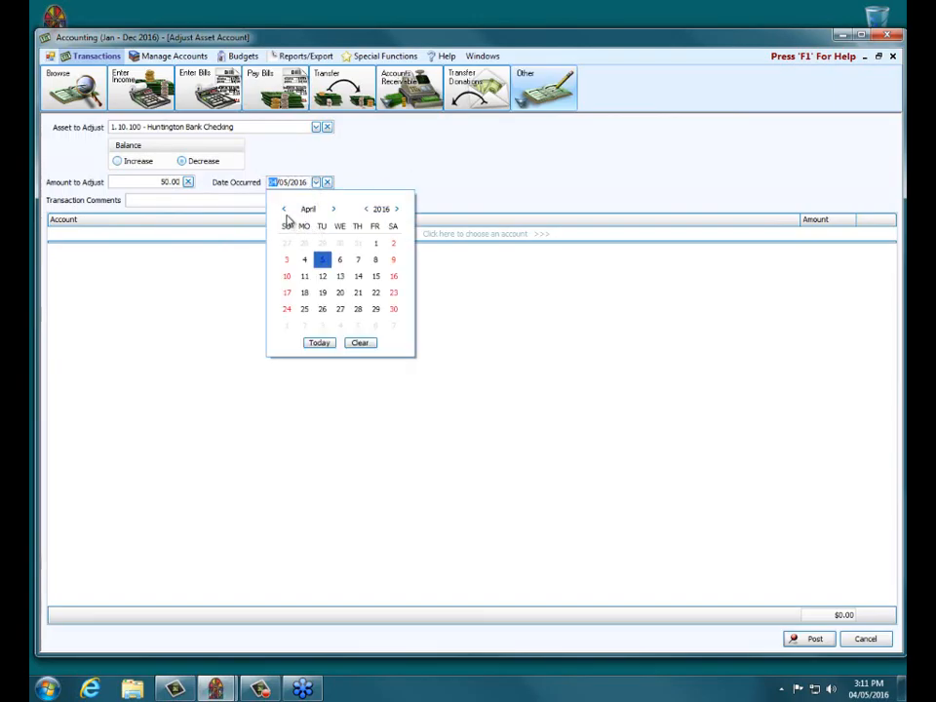
left_click(283, 211)
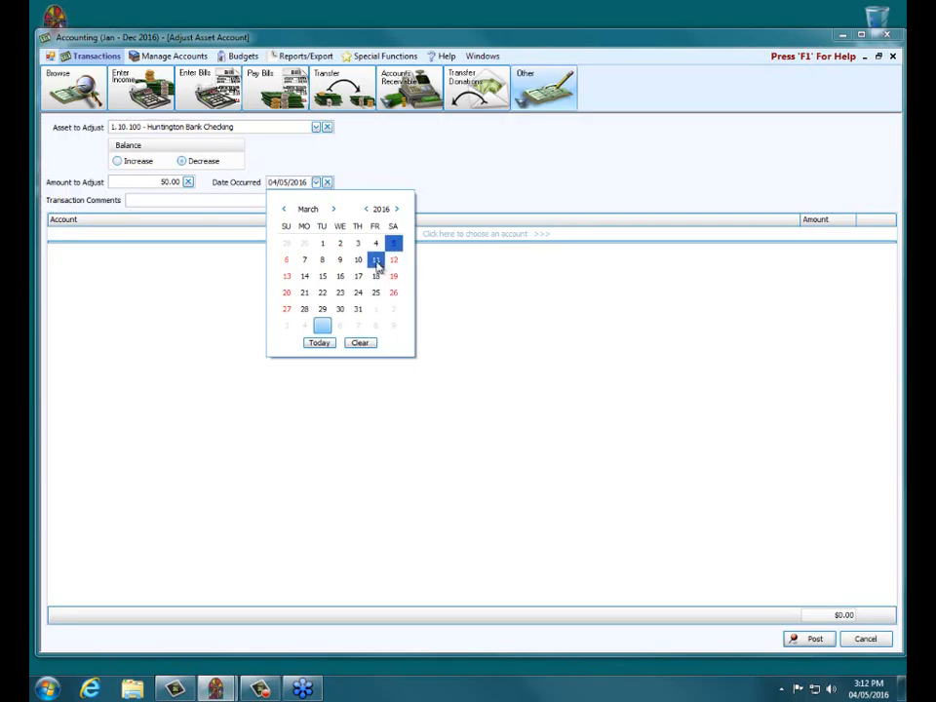
left_click(376, 263)
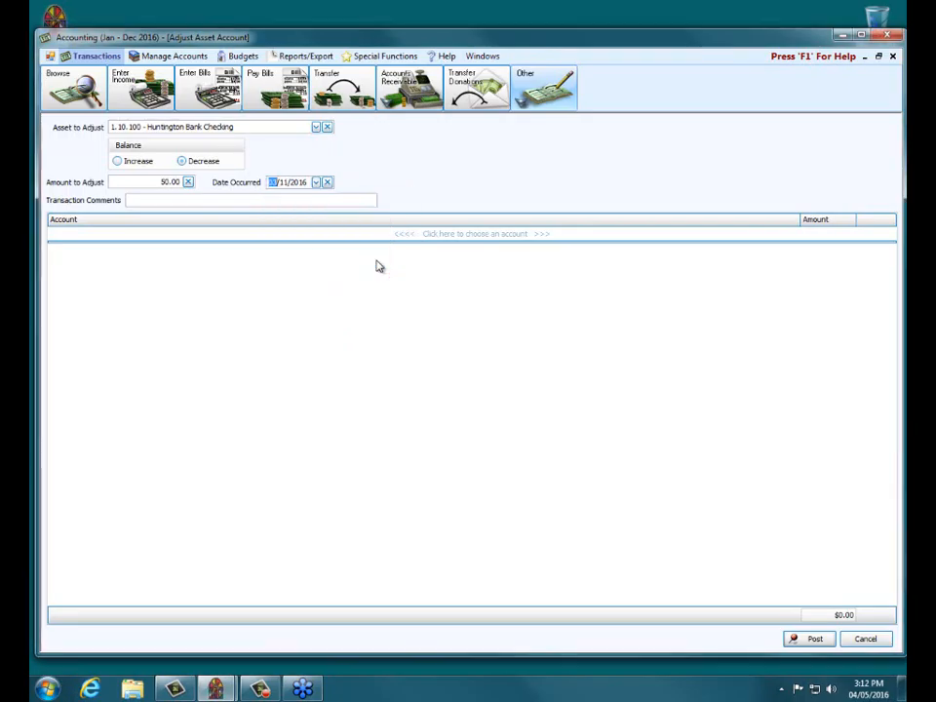
Step: Enter the comment 'Adjustment for NSF check from' followed by the giver's name
left_click(237, 201)
type("NSAF")
key("BackSpace")
key("BackSpace")
key("BackSpace")
key("BackSpace")
type("Adjustment for")
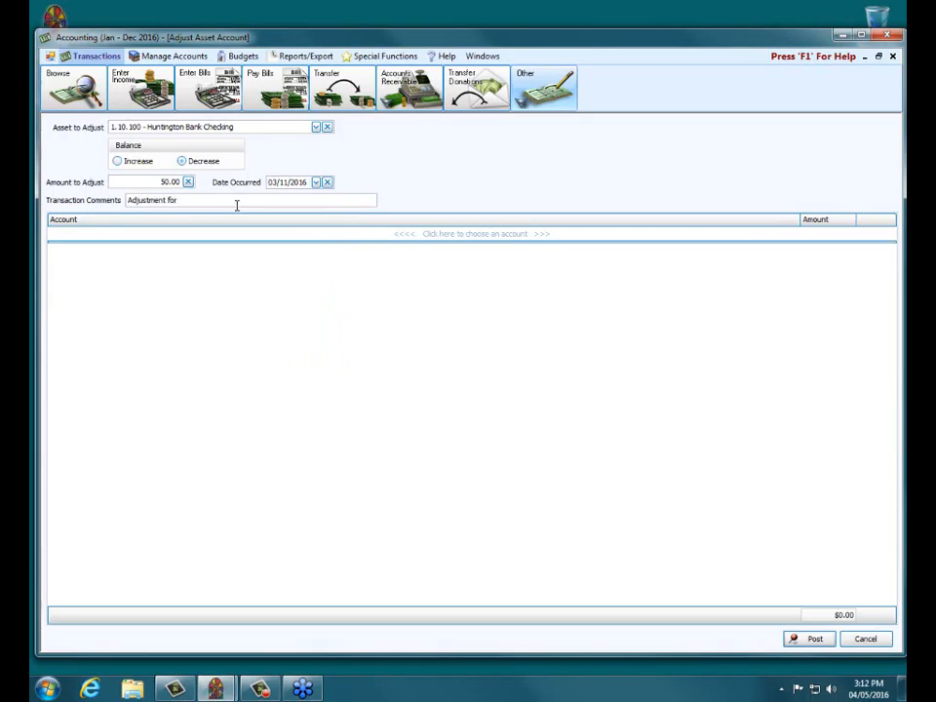
Step: Offset 50.00 to 4.10.100 General Tithes & Offerings and post as transaction #191 without printing
left_click(200, 233)
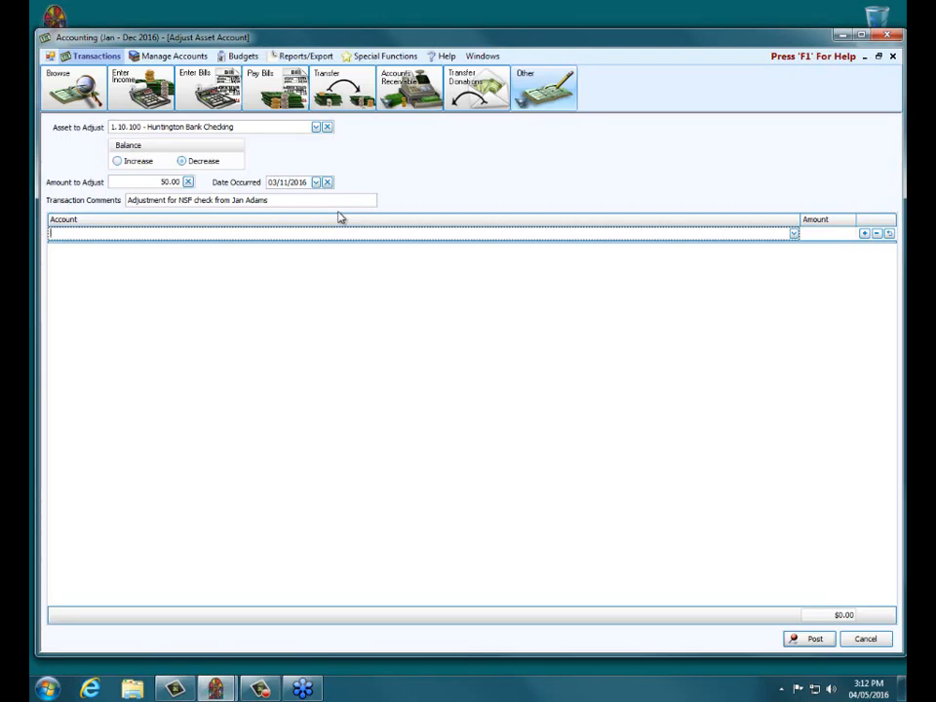
type("gener")
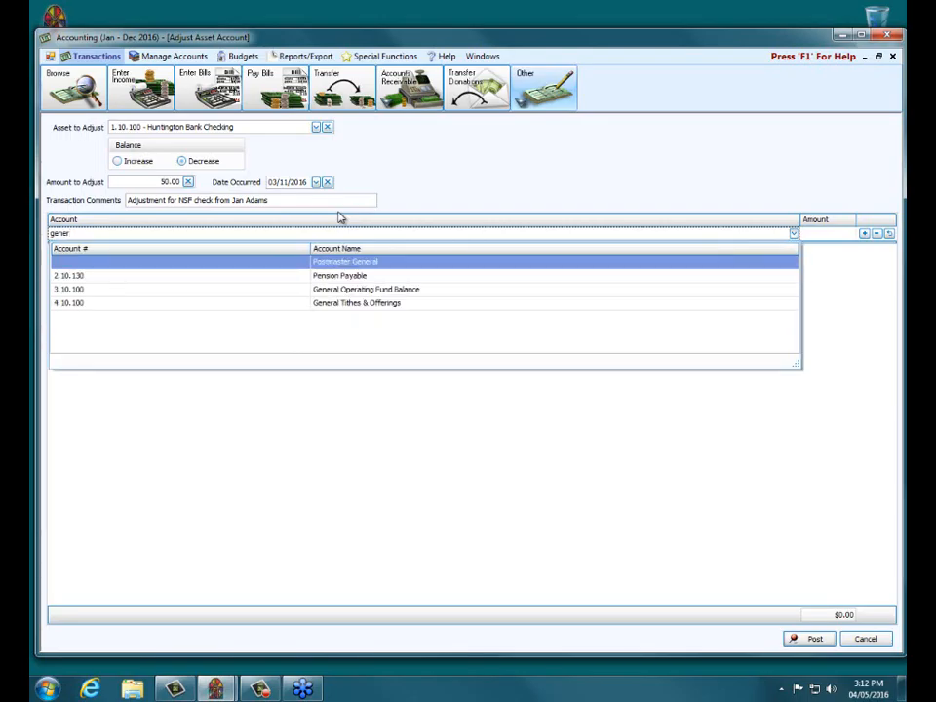
left_click(347, 304)
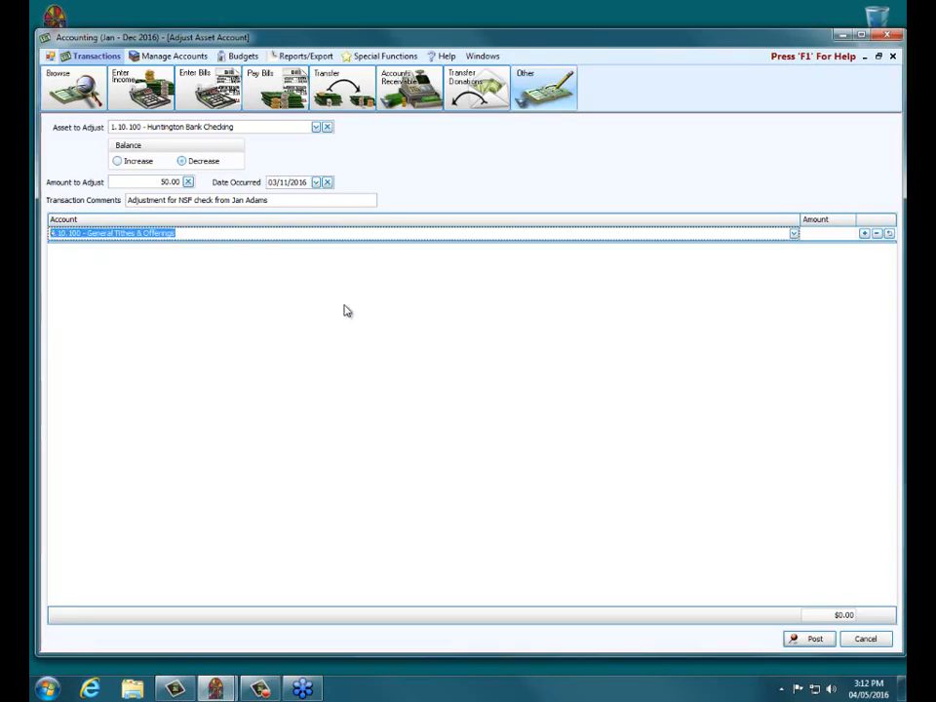
left_click(822, 235)
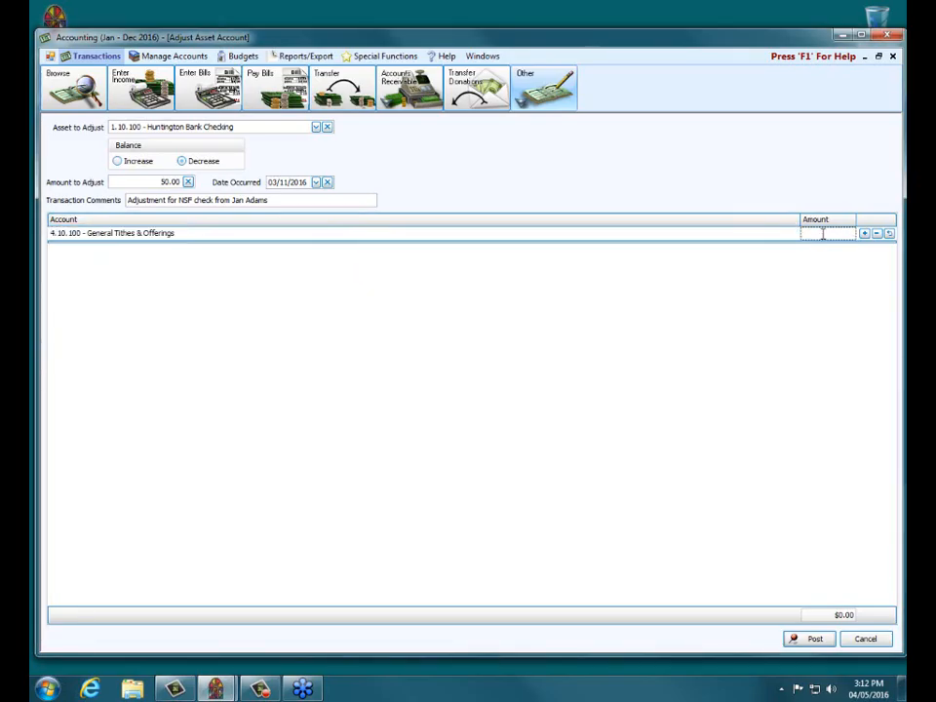
type("50.00")
left_click(809, 642)
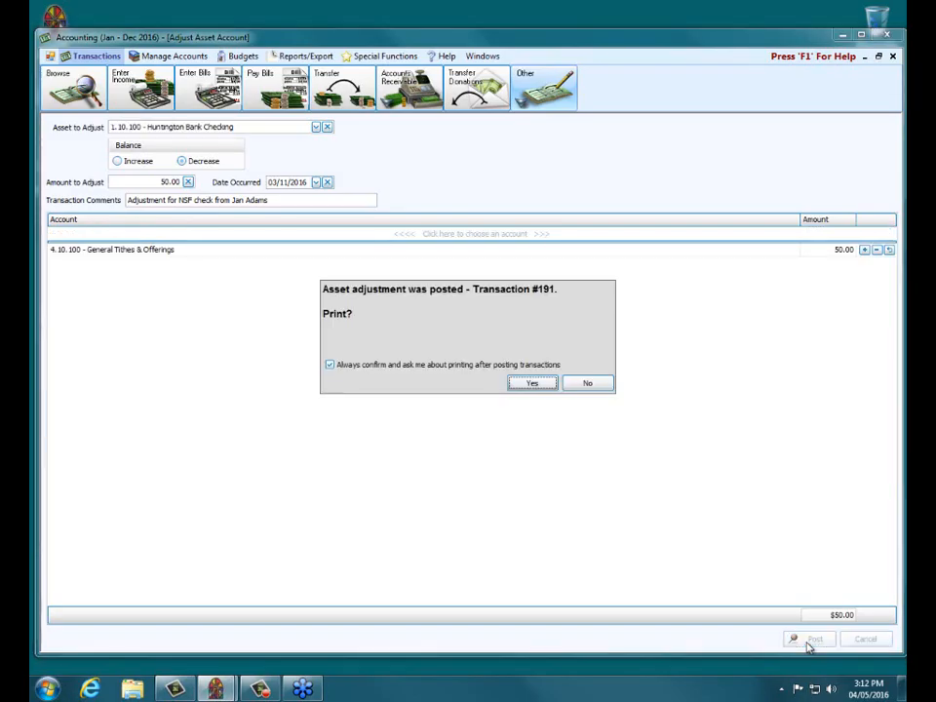
left_click(590, 385)
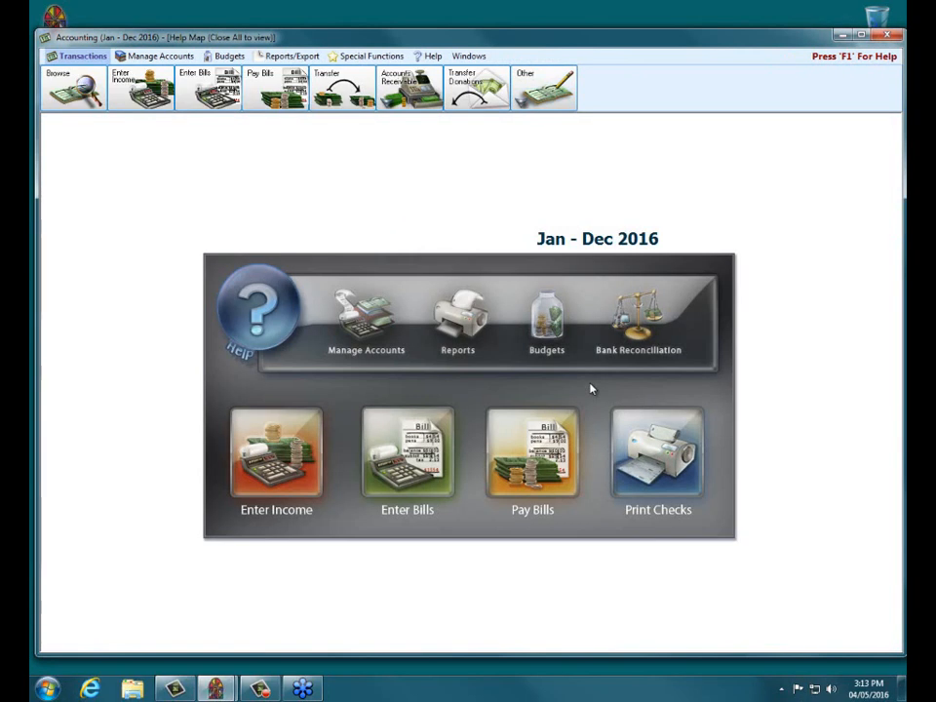
Step: Reopen the saved 03/31/2016 reconciliation for 1.10.100 Huntington Bank Checking at its statement balances
left_click(636, 320)
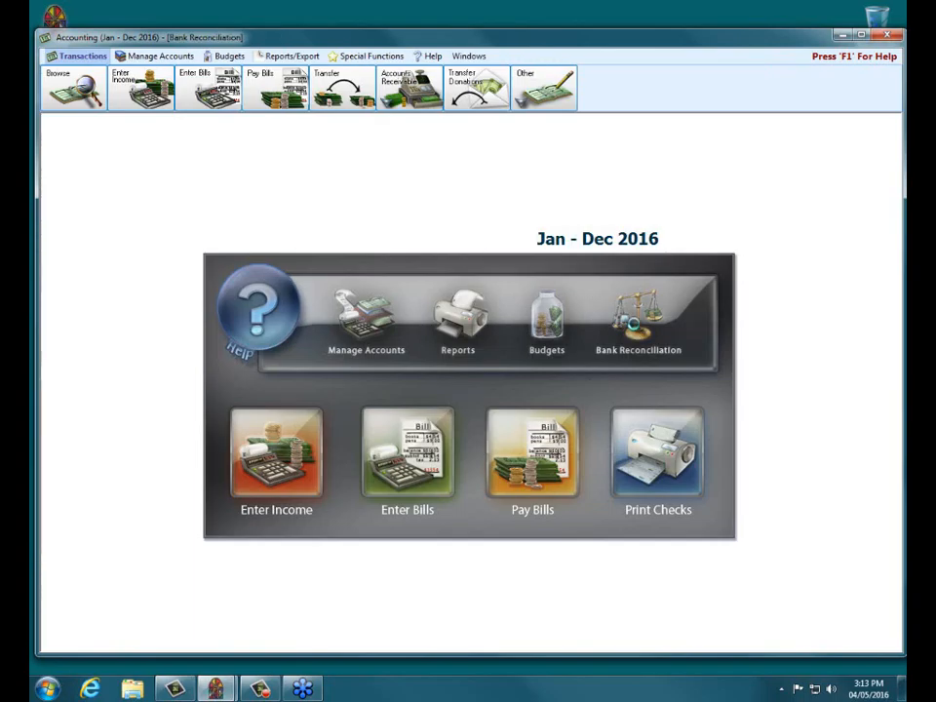
left_click(444, 307)
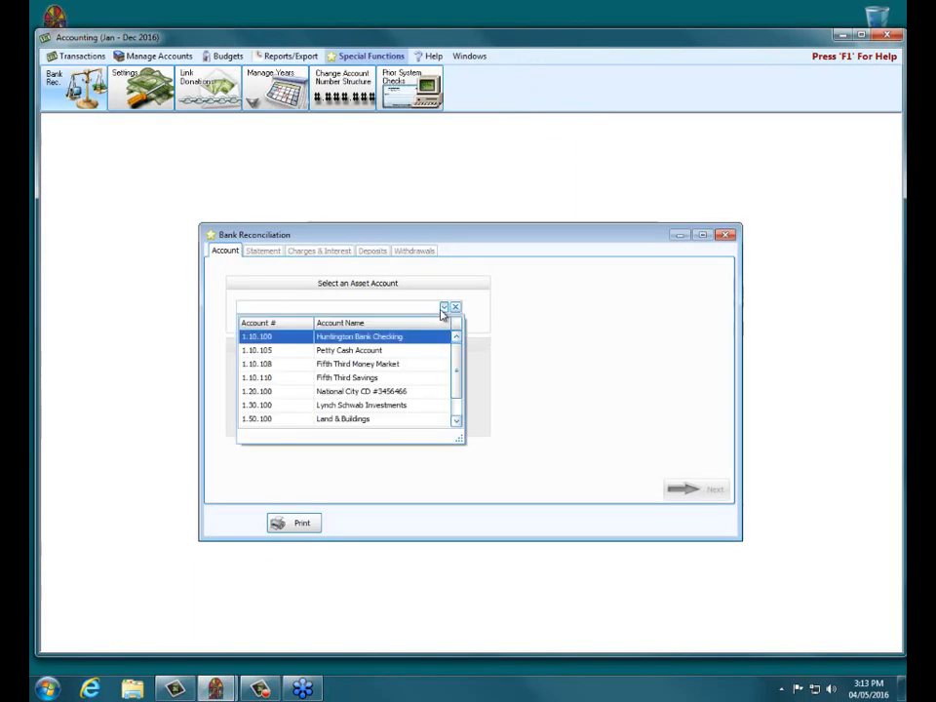
left_click(395, 334)
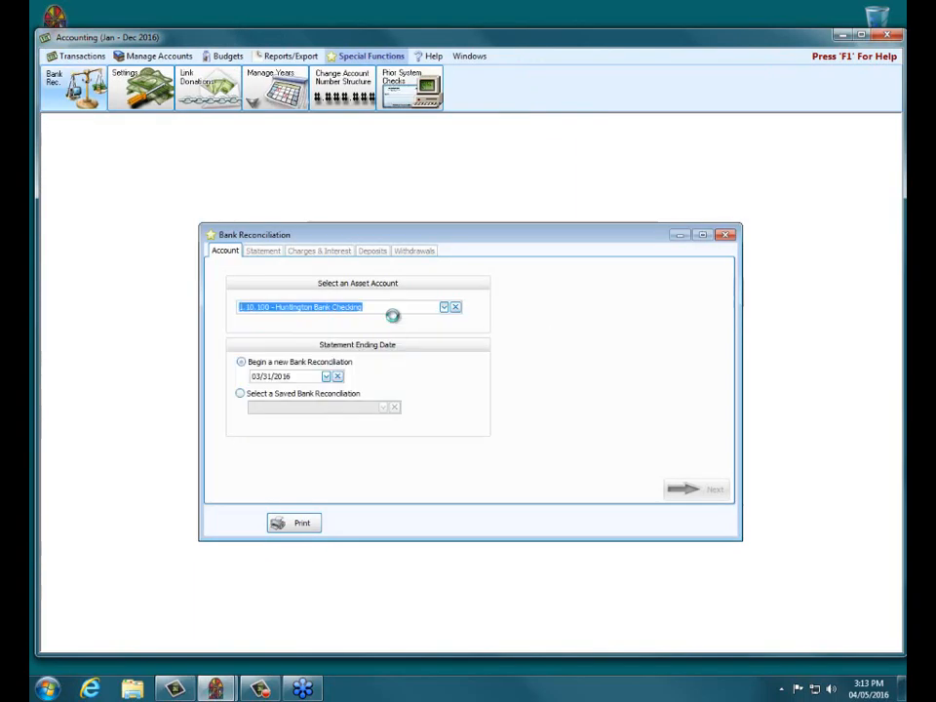
left_click(240, 393)
left_click(386, 407)
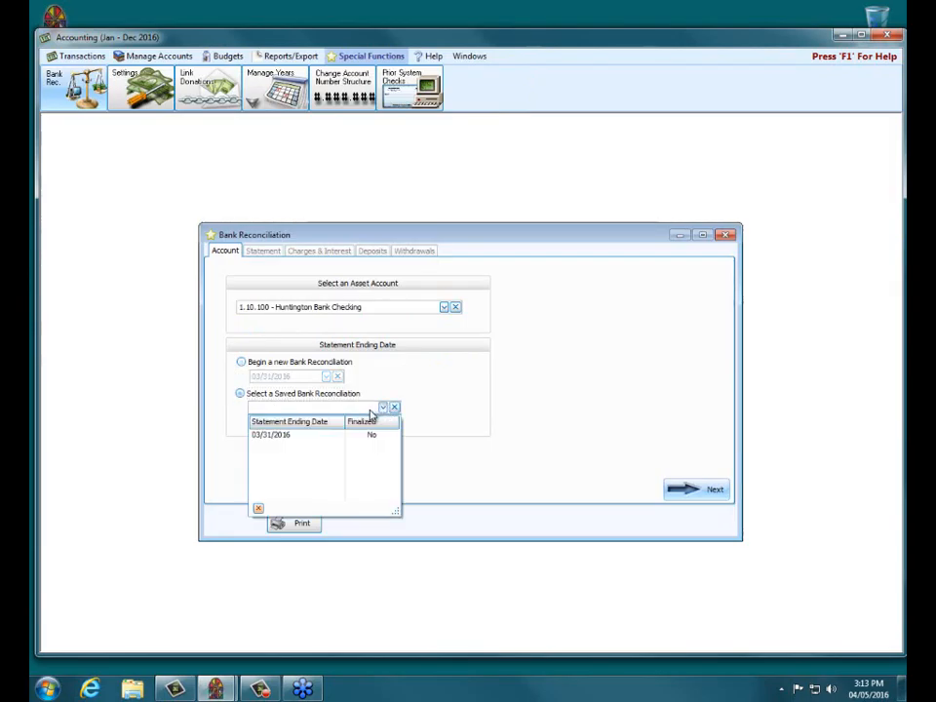
left_click(282, 435)
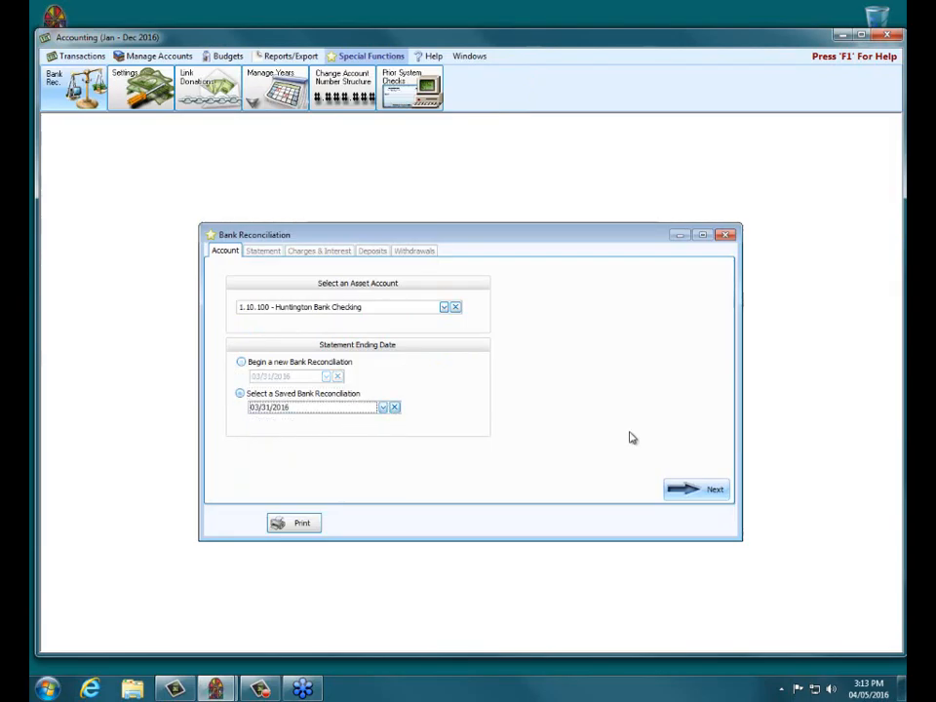
left_click(687, 485)
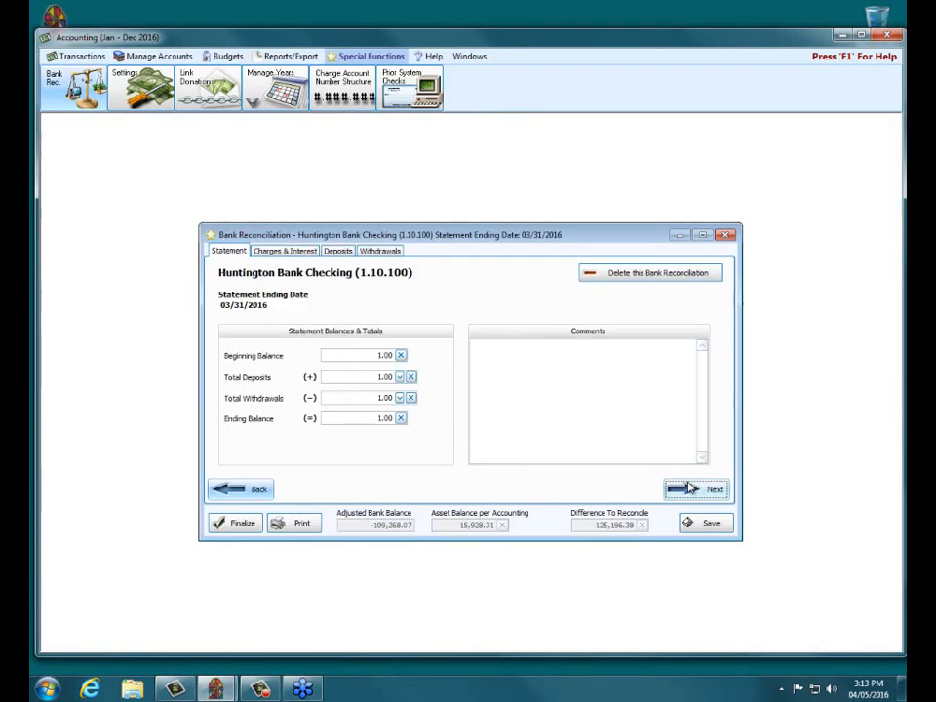
Step: Advance to the deposits, page down to the March 2016 entries, then switch to Withdrawals
left_click(688, 487)
left_click(688, 489)
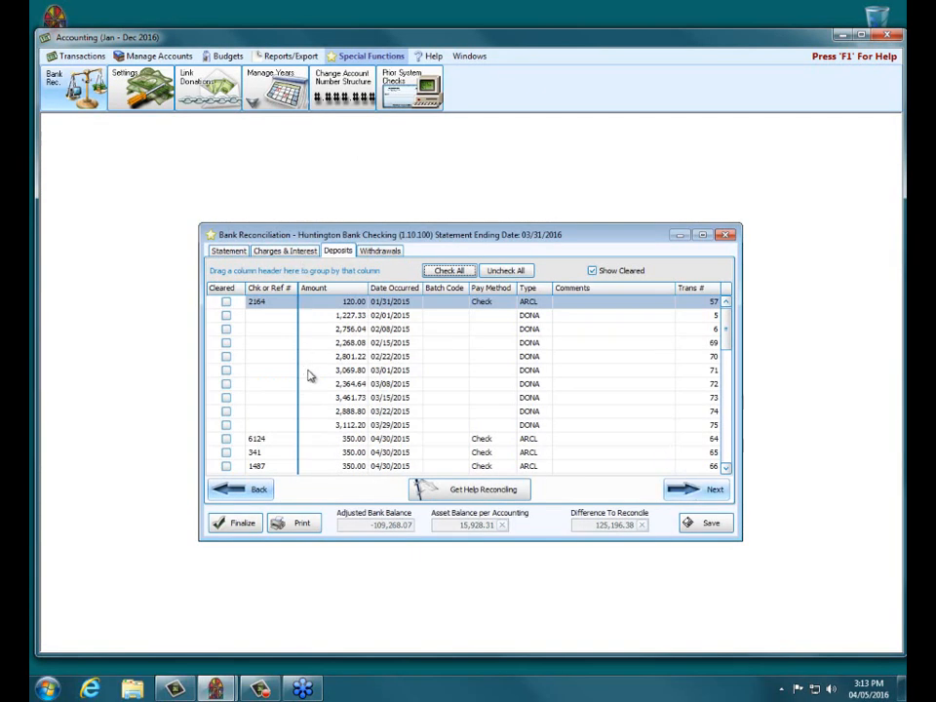
left_click(726, 441)
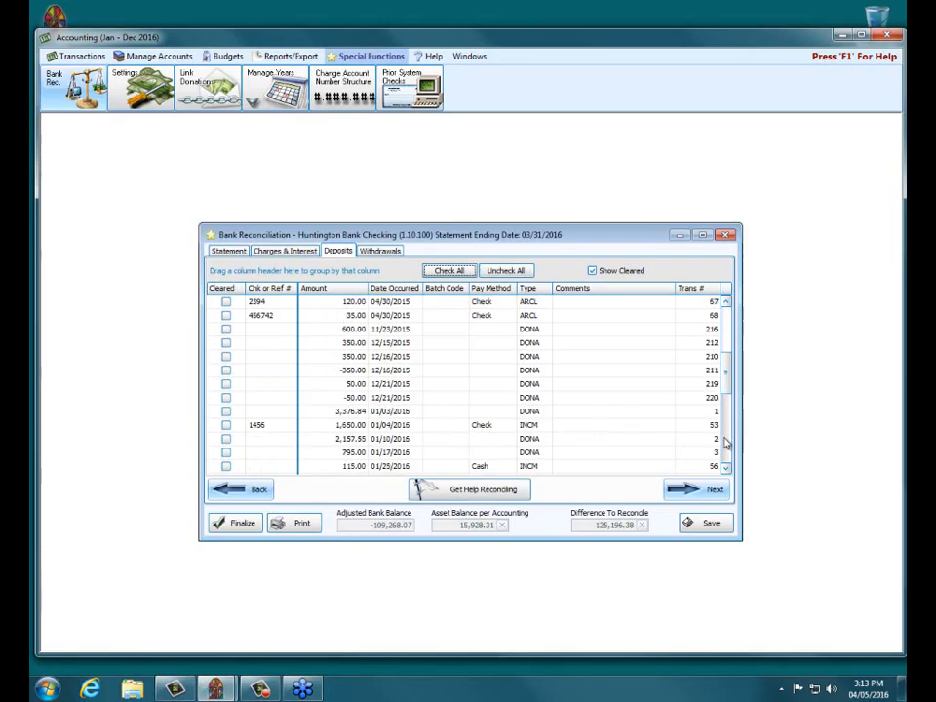
left_click(725, 441)
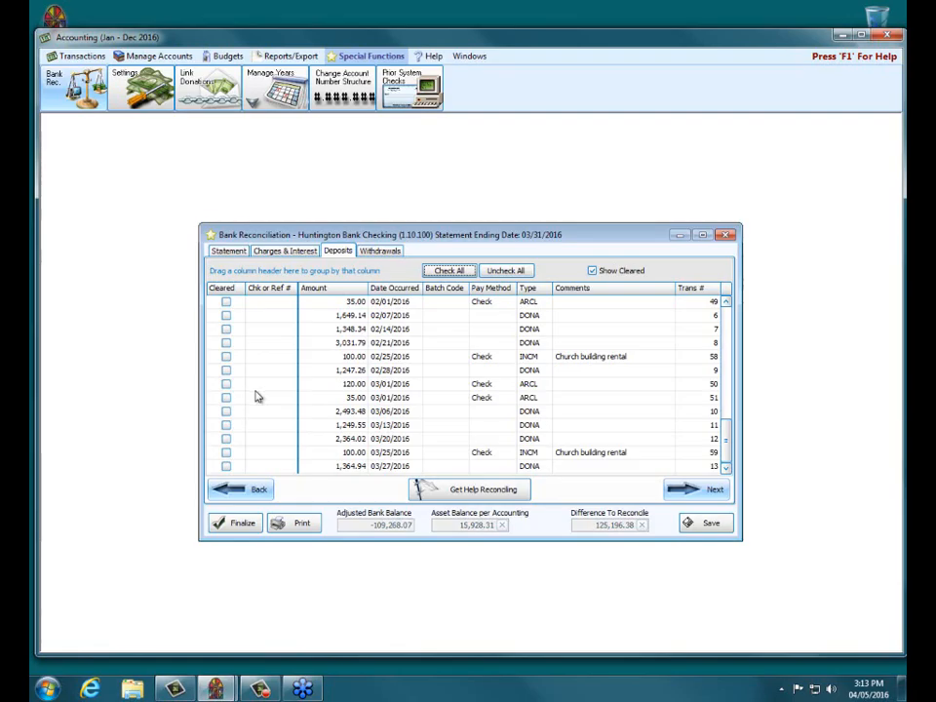
left_click(382, 251)
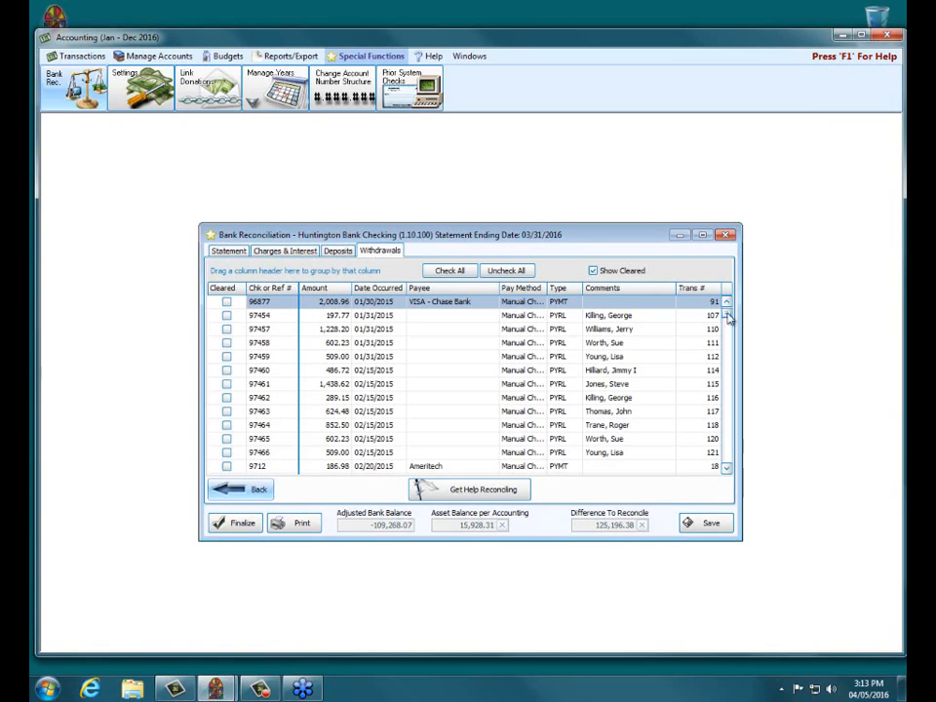
Step: Scroll the withdrawals to the 50.00 NSF check adjustment, then go back to deposits
left_click_drag(728, 309, 745, 440)
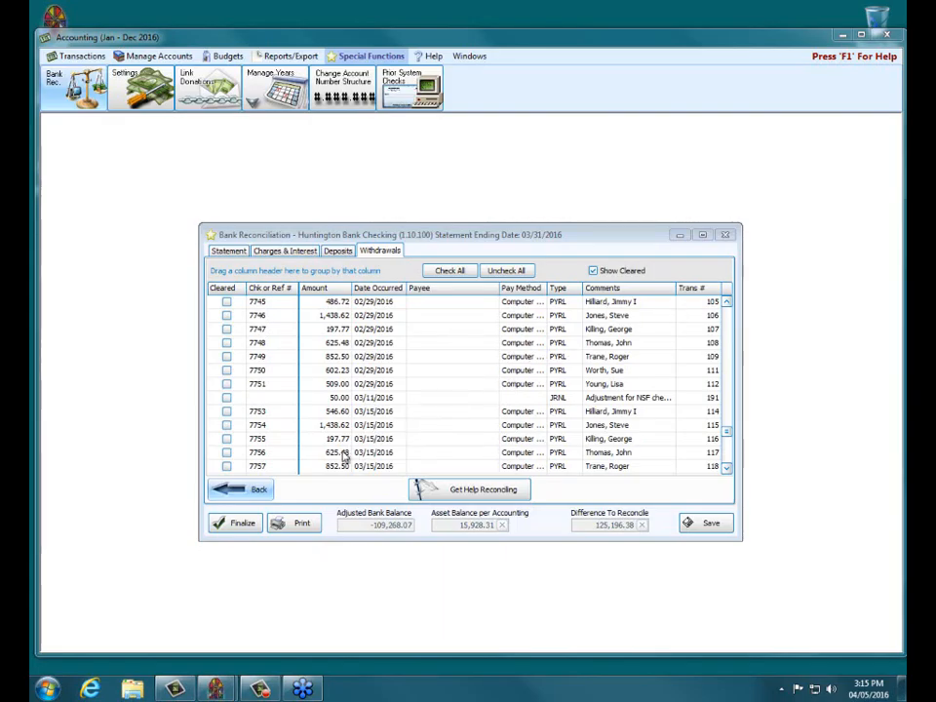
left_click(253, 488)
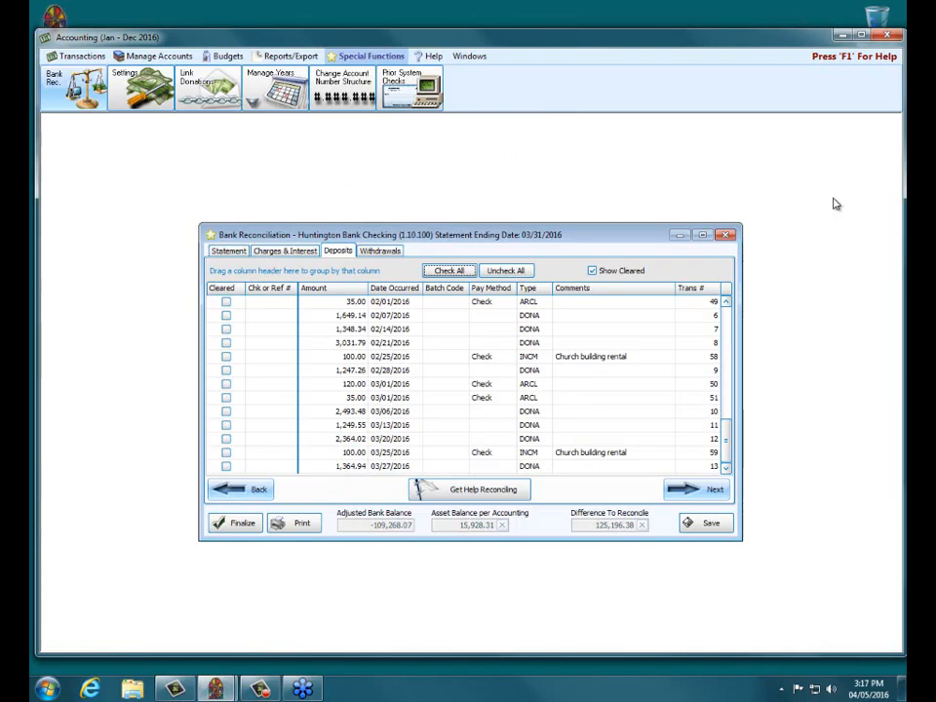
Step: Close the bank reconciliation and the Accounting module, then launch Donations
left_click(728, 235)
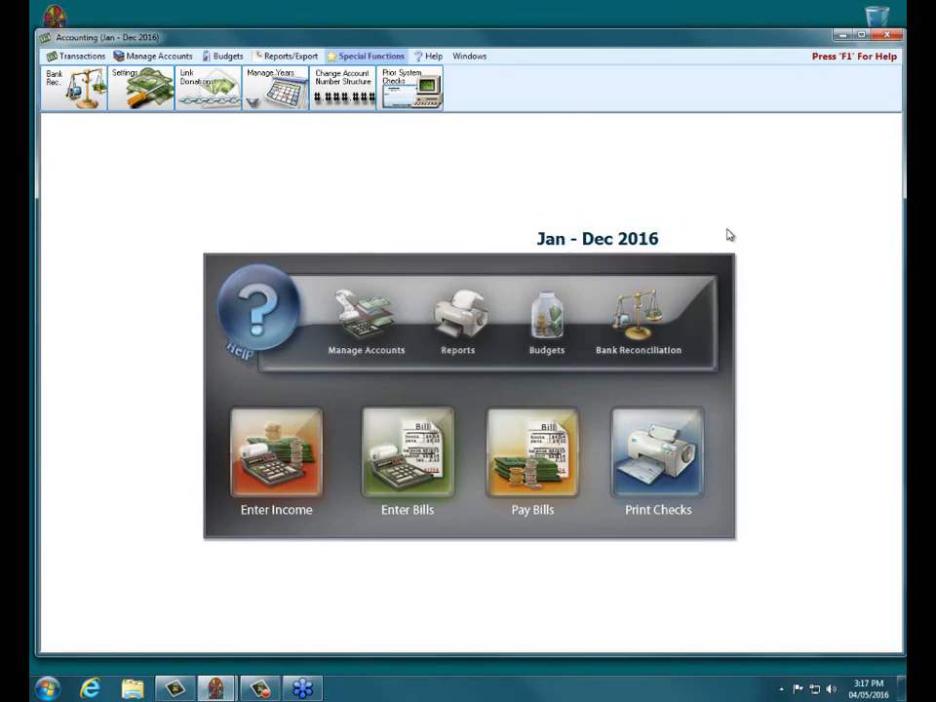
left_click(280, 56)
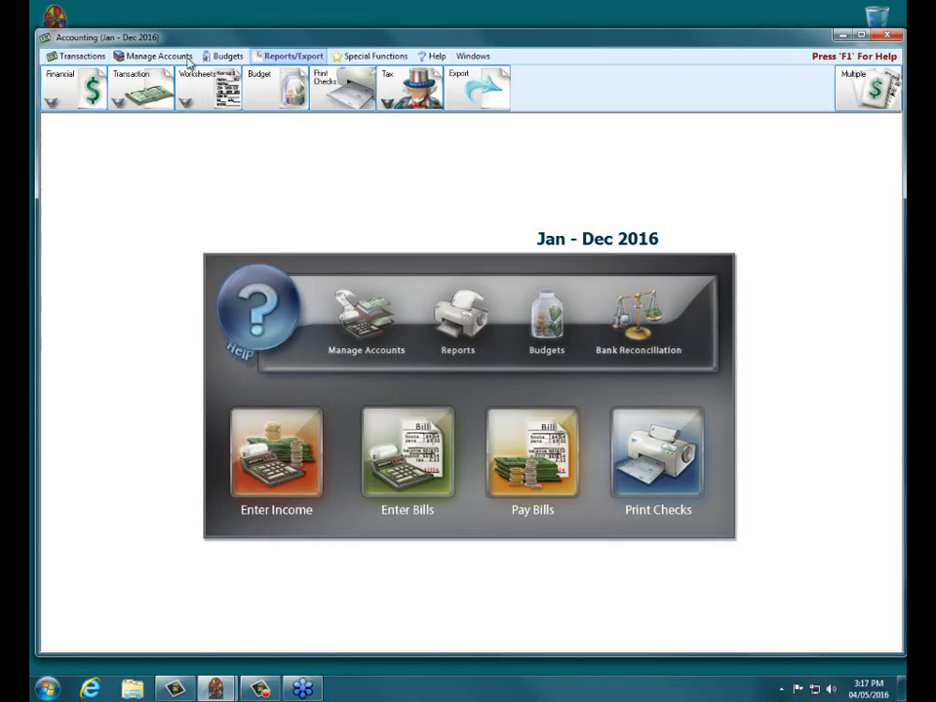
left_click(891, 37)
left_click(391, 462)
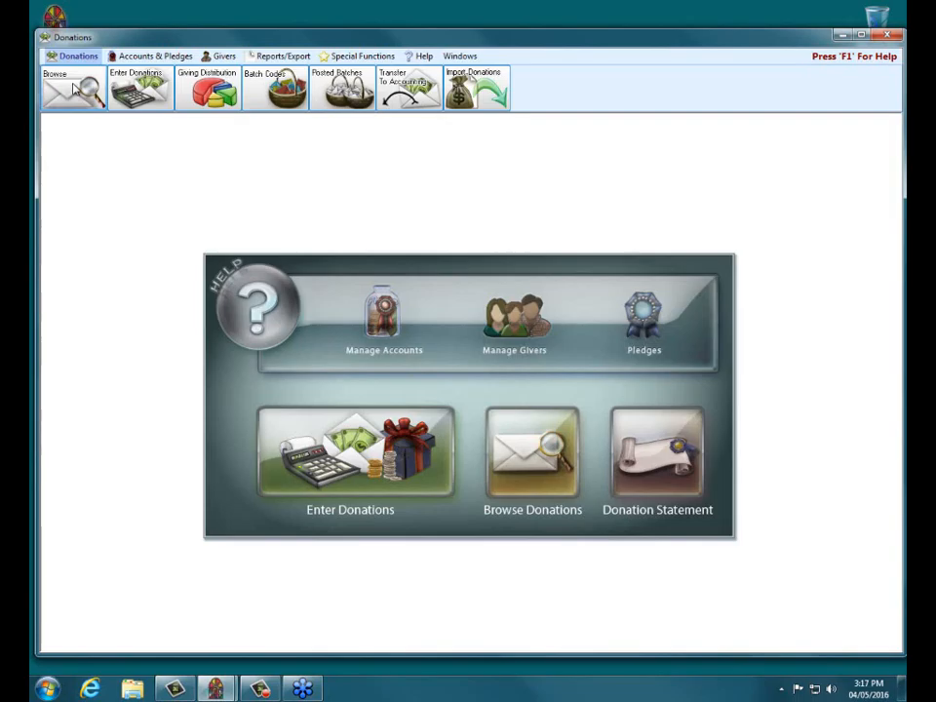
Step: Browse the 2016 donations and select the 100.00 check donation dated 01/03/2016
left_click(74, 88)
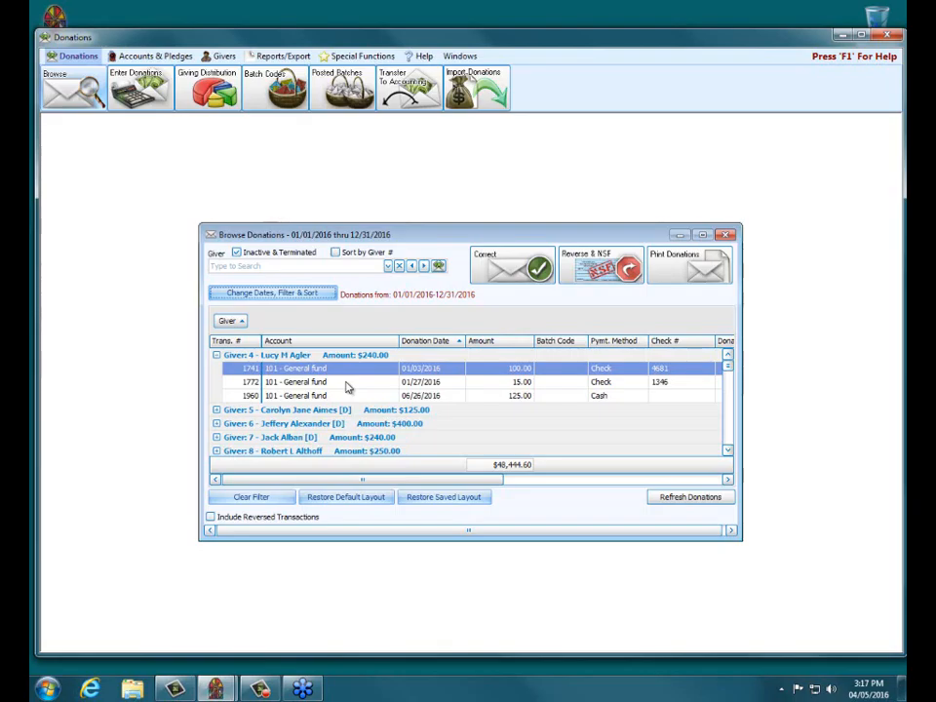
left_click(357, 371)
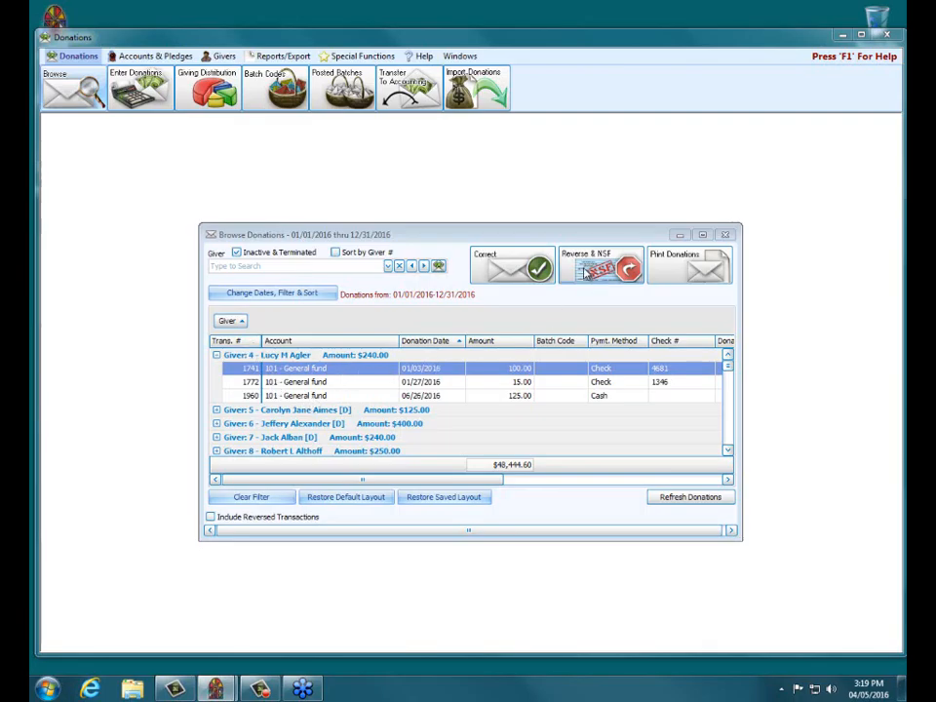
left_click(329, 368)
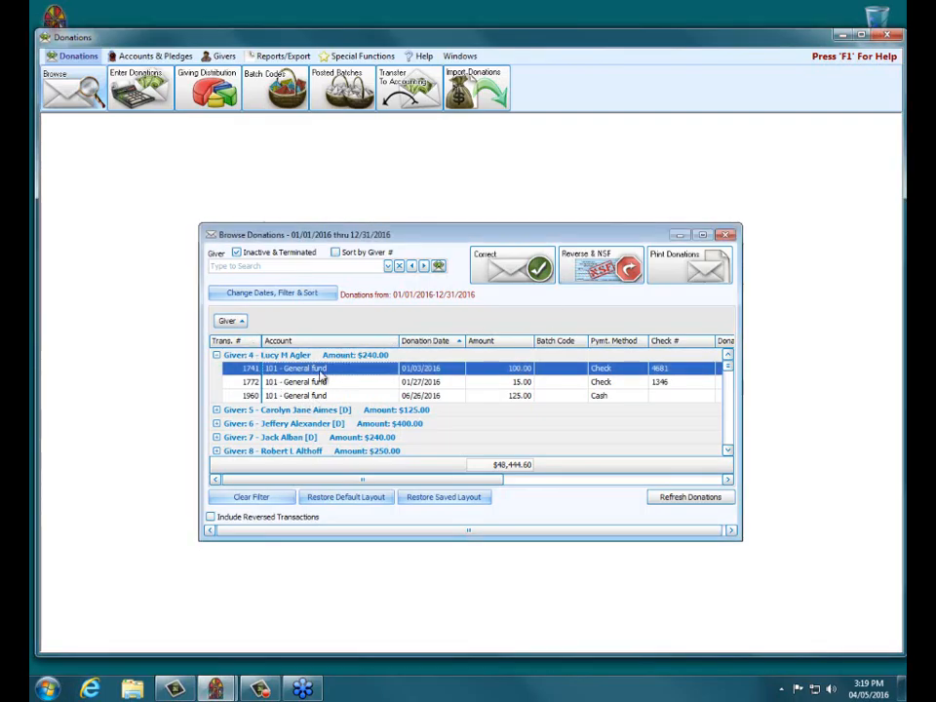
Step: Open the correction for the 100.00 check donation and cancel it without saving
left_click(500, 266)
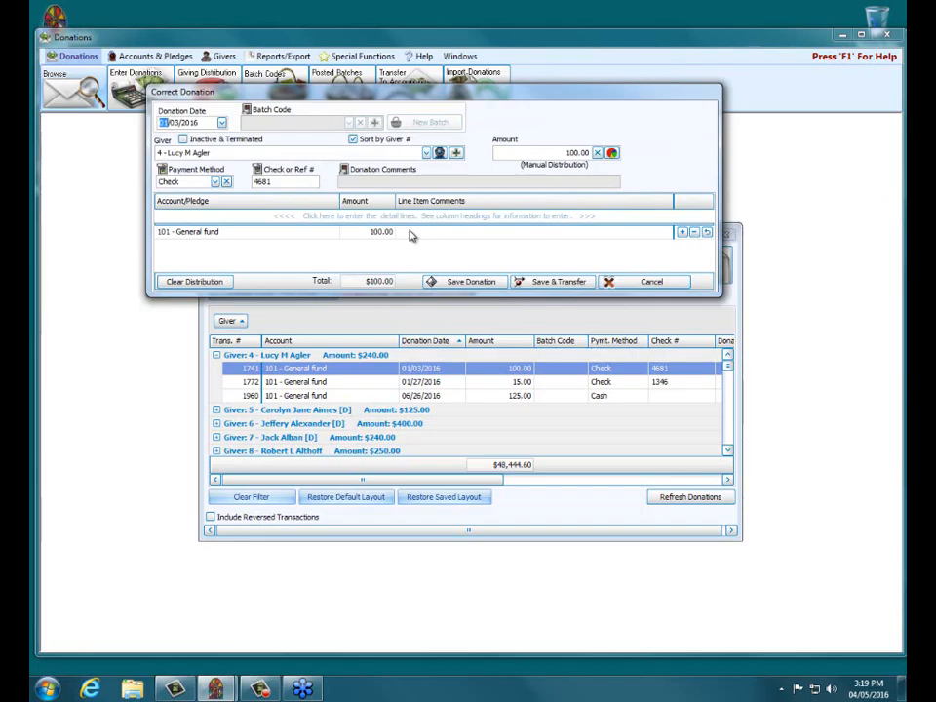
left_click(650, 279)
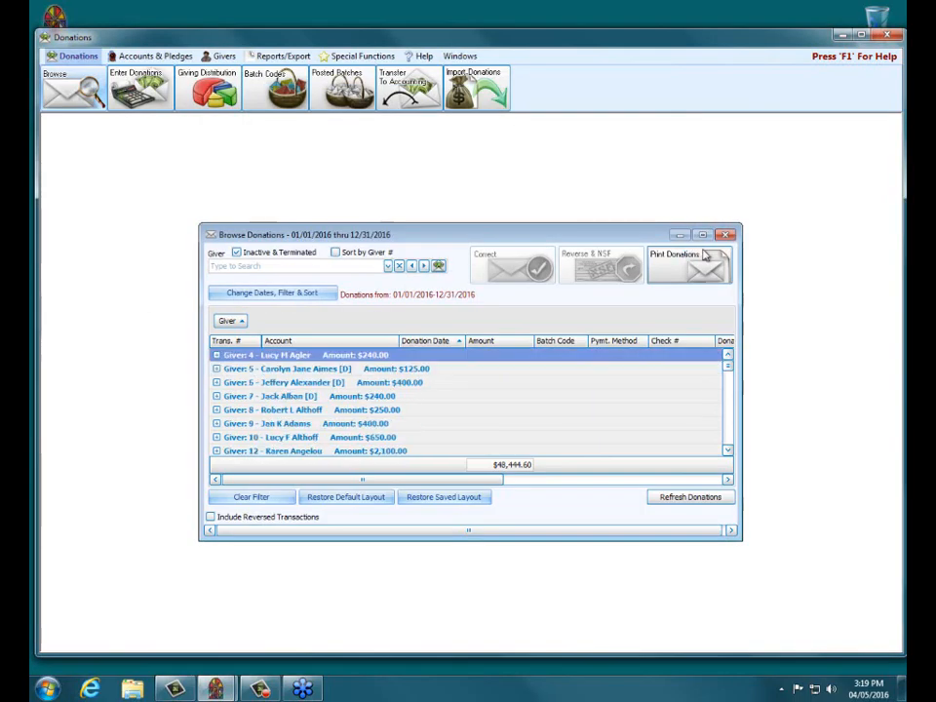
Step: Leave Donations for Accounting and open a blank Adjust Asset Account form under Other
left_click(727, 236)
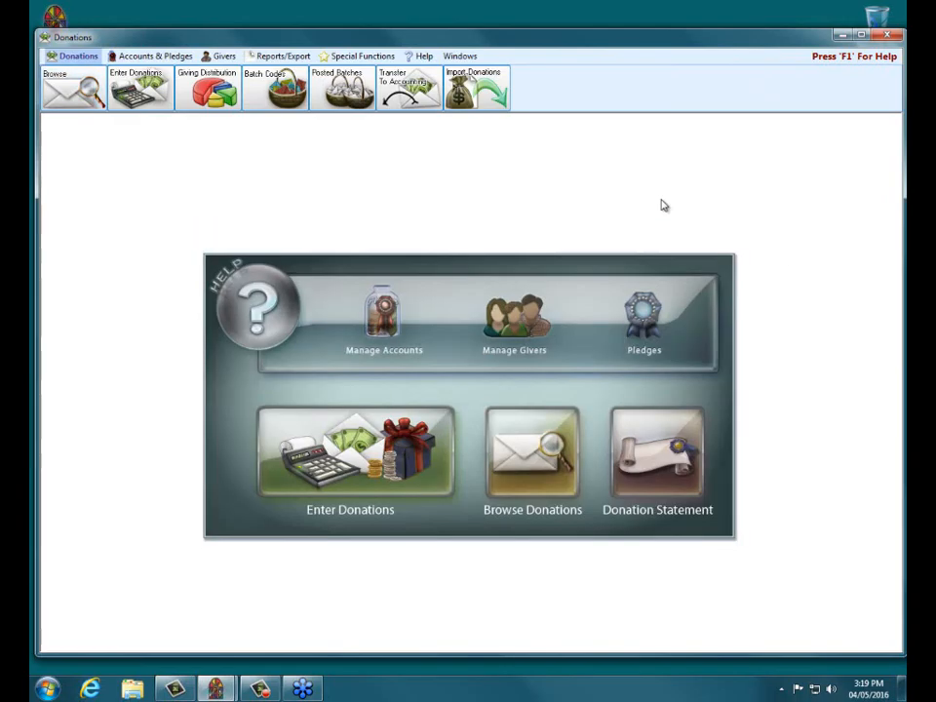
left_click(888, 35)
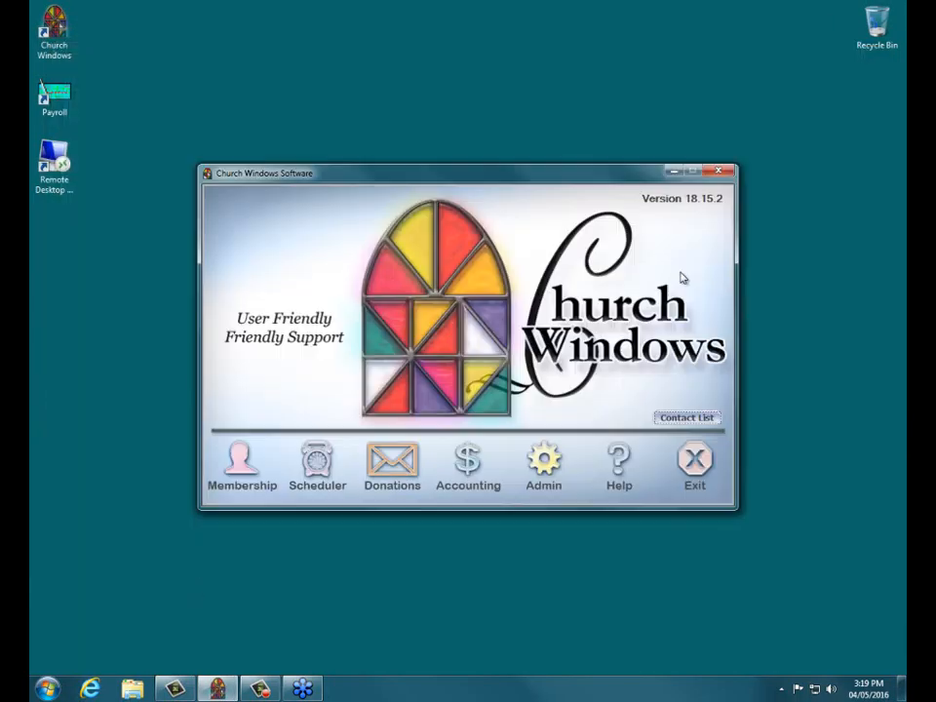
left_click(469, 465)
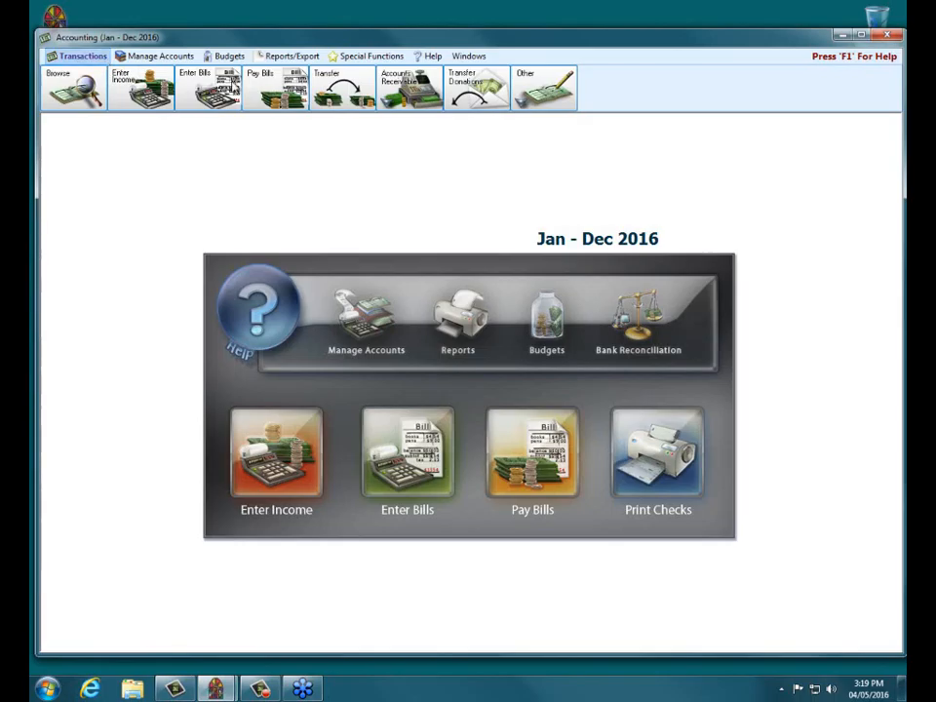
left_click(540, 84)
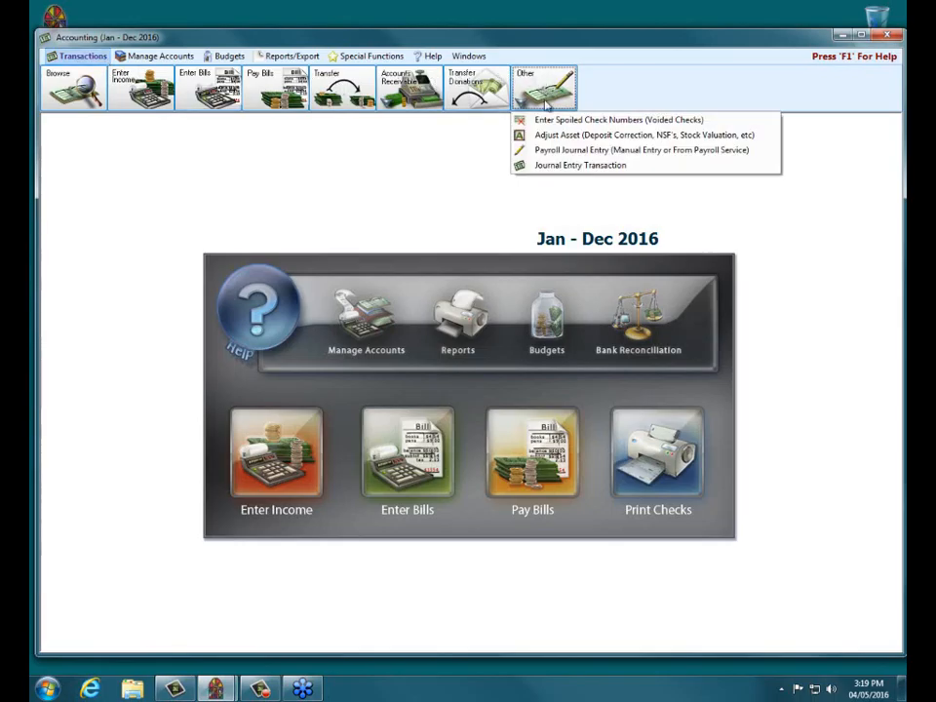
left_click(553, 136)
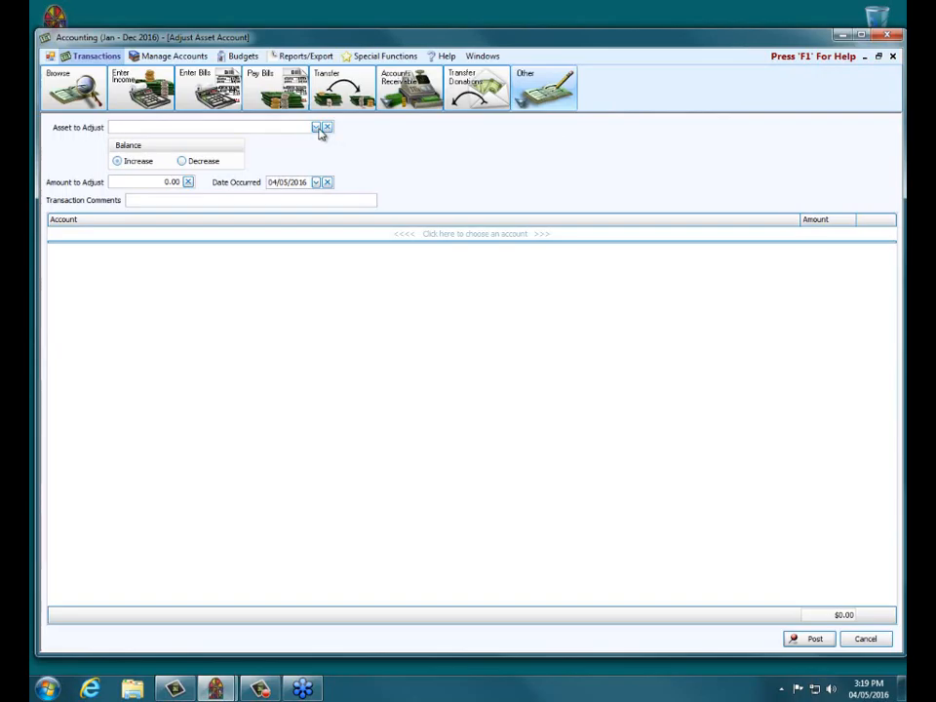
Step: Choose 1.10.100 - Huntington Bank Checking as the asset to adjust and start an account line
left_click(316, 127)
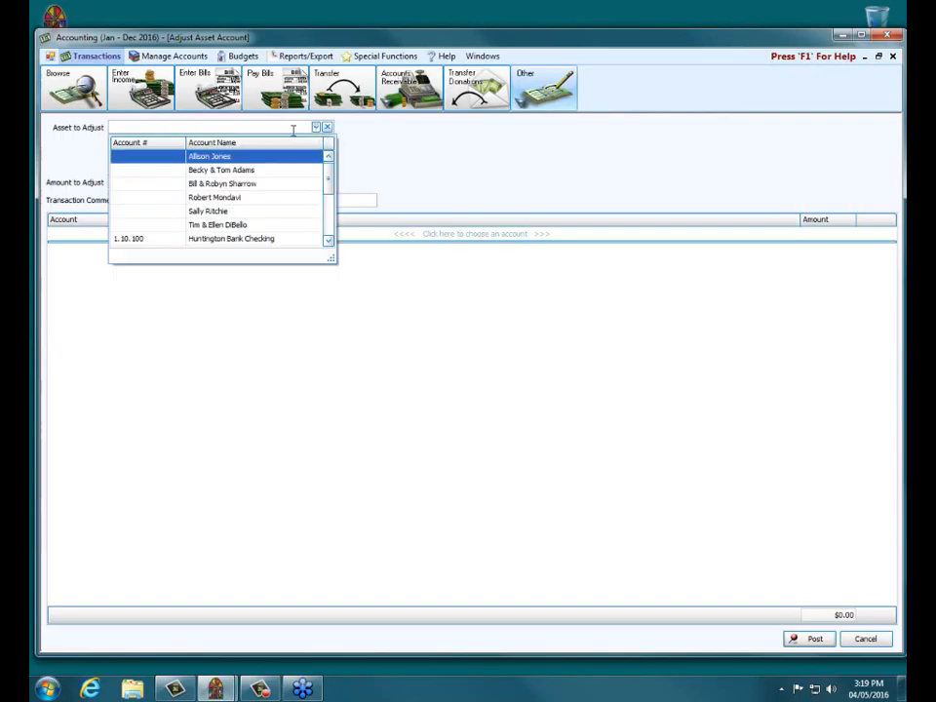
left_click(249, 240)
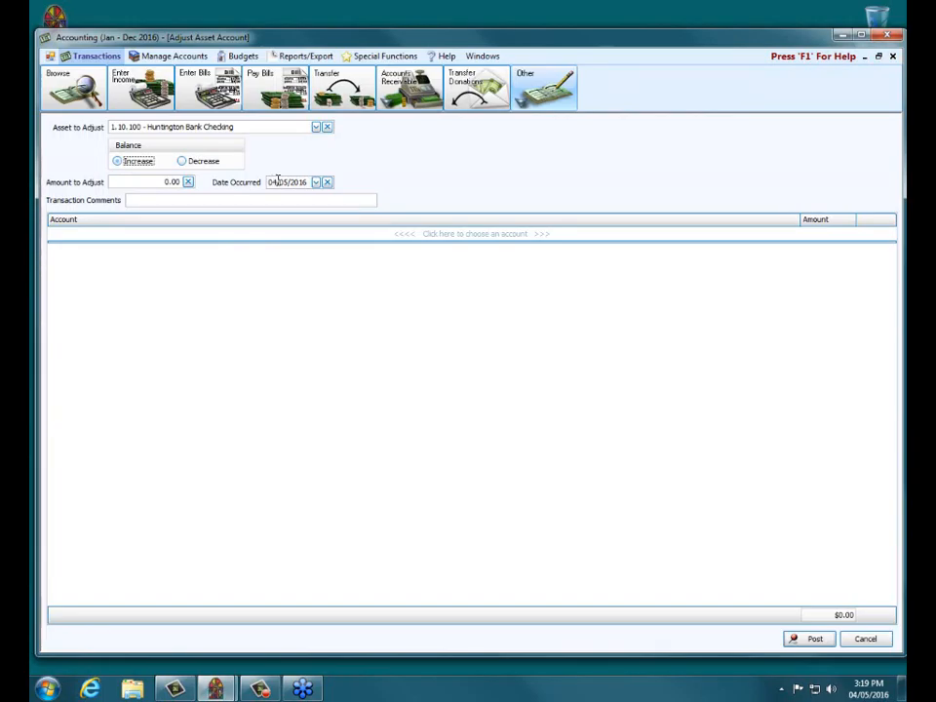
left_click(192, 235)
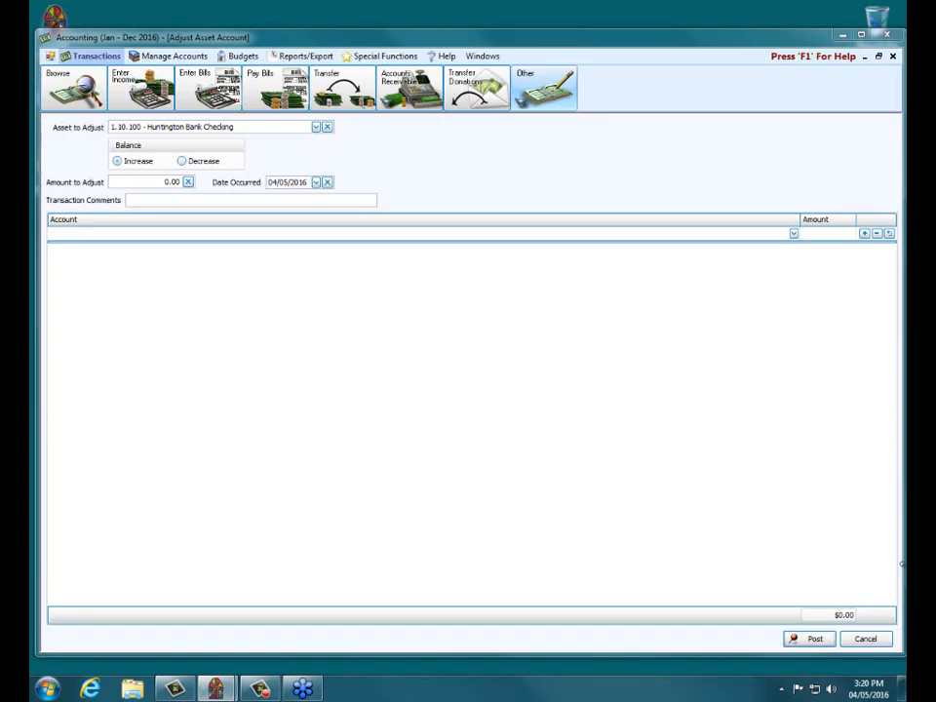
Step: Cancel the Huntington Bank Checking asset adjustment without posting it
left_click(863, 636)
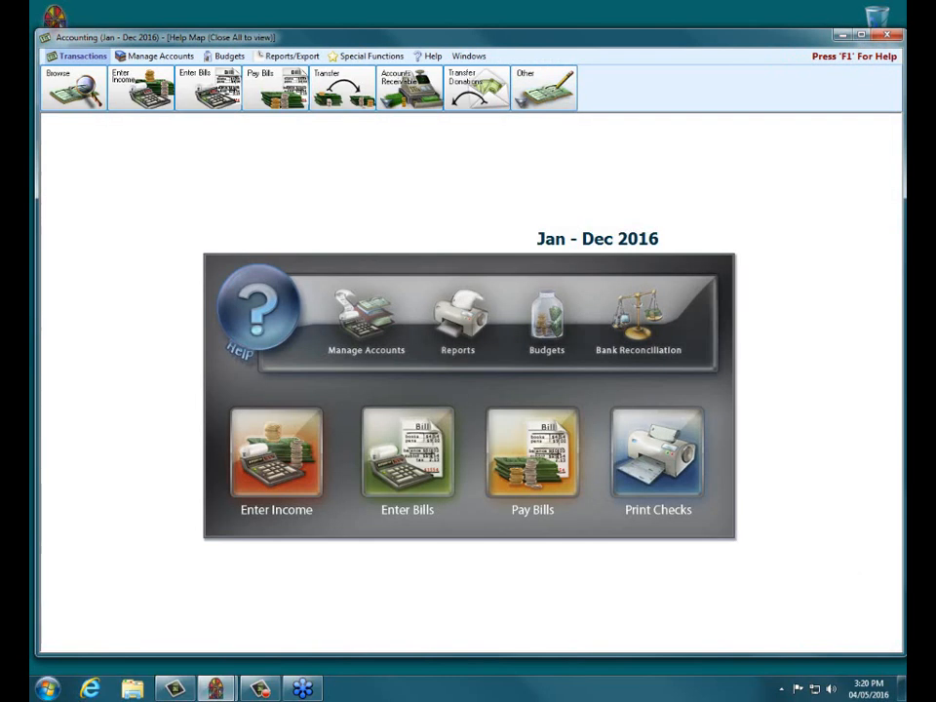